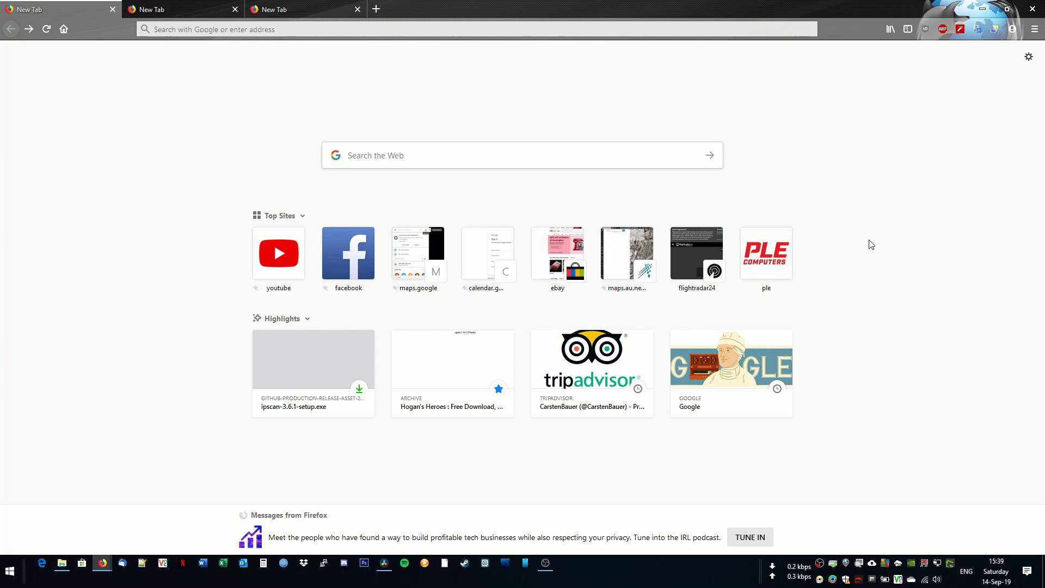
- Try loading pi-star.local from the Firefox address bar
click(349, 35)
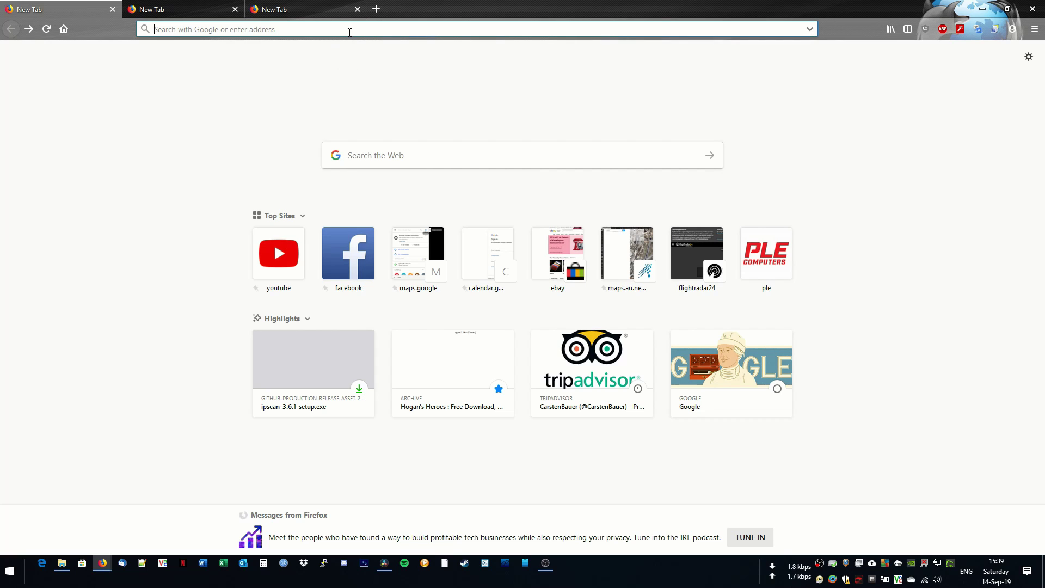
text(pi-star.local/)
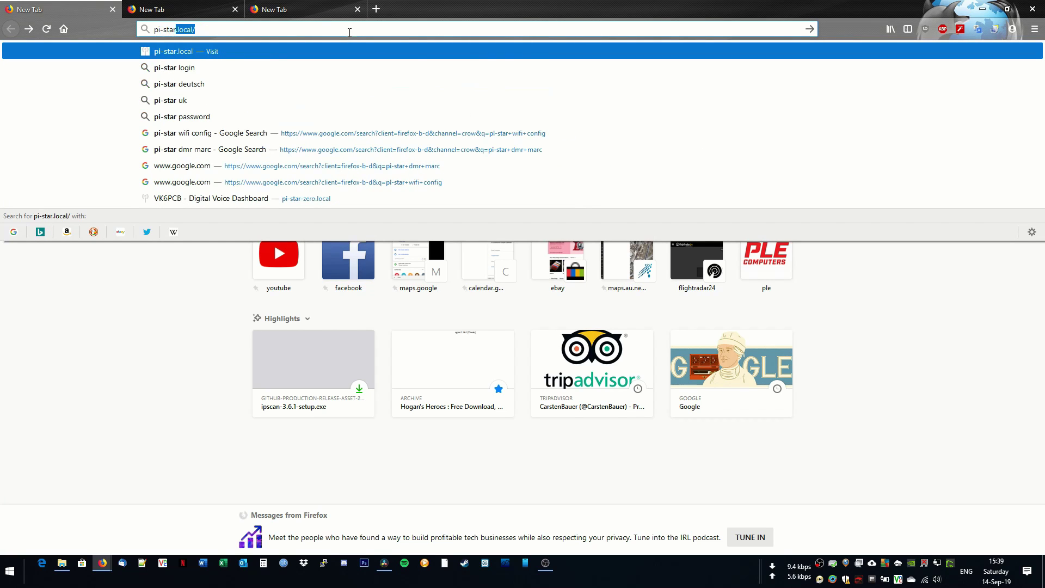
key(Return)
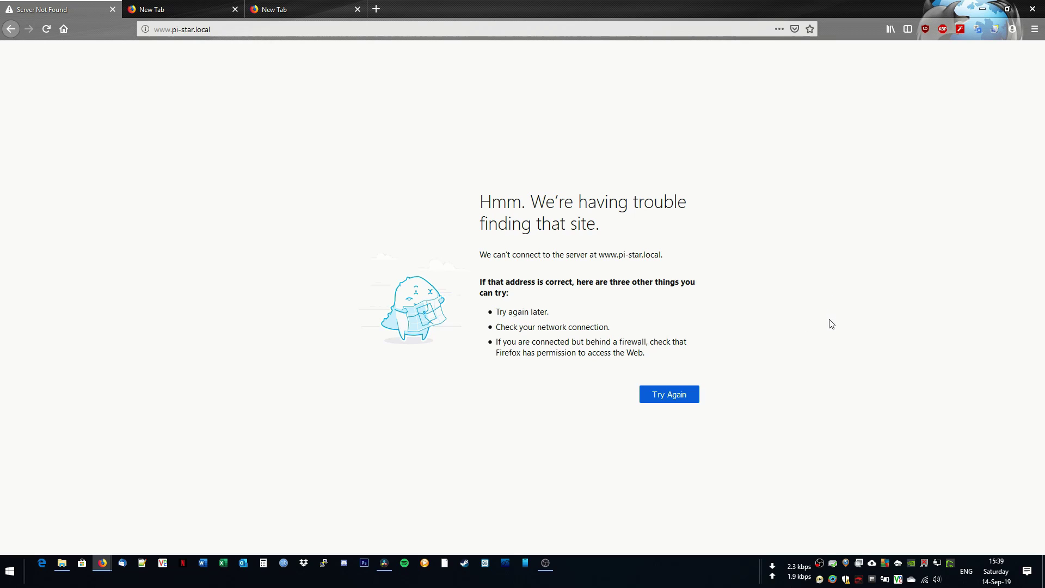
- Find pi-star-zero in the taskbar Wi-Fi list and connect to it
click(923, 581)
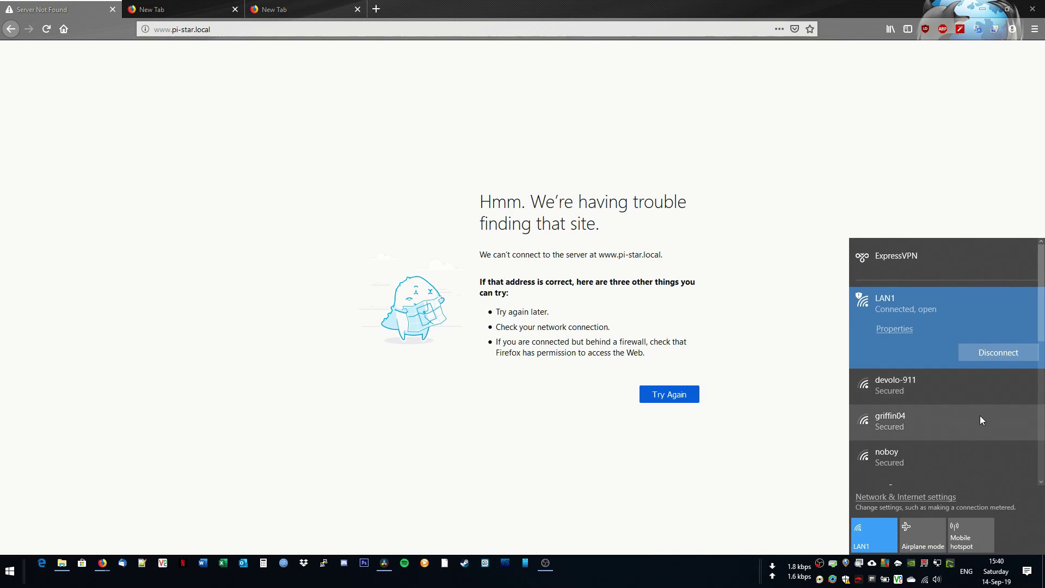
scroll(944, 407, down, 1)
scroll(944, 407, down, 5)
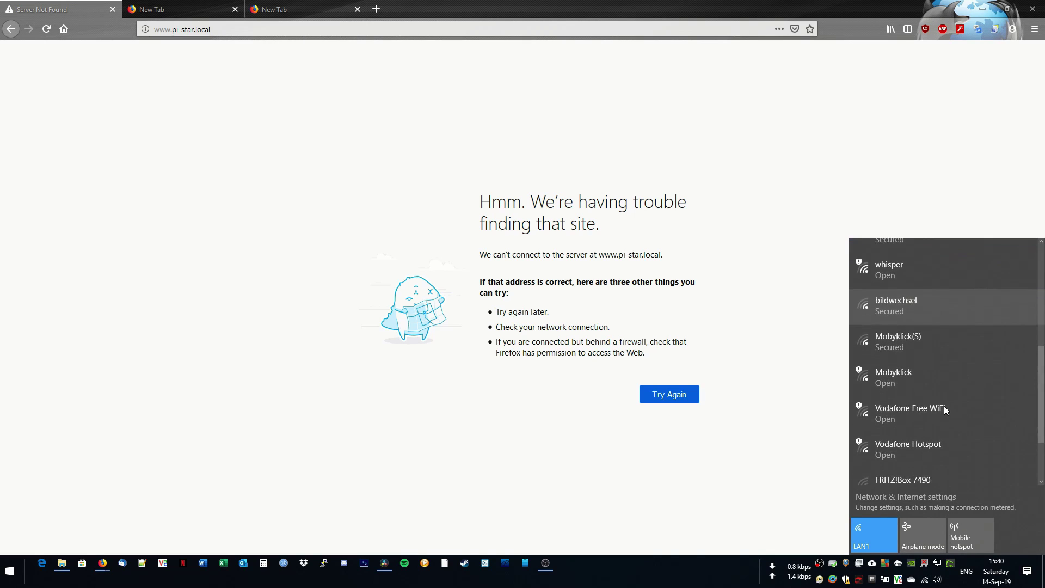
scroll(944, 425, up, 5)
scroll(945, 408, up, 1)
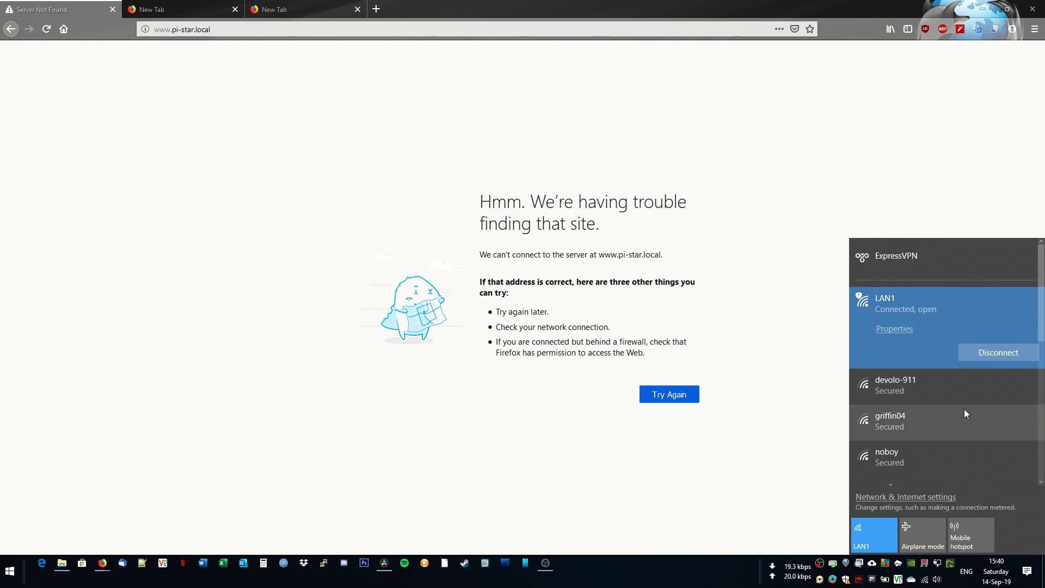
scroll(964, 411, down, 3)
scroll(965, 413, down, 4)
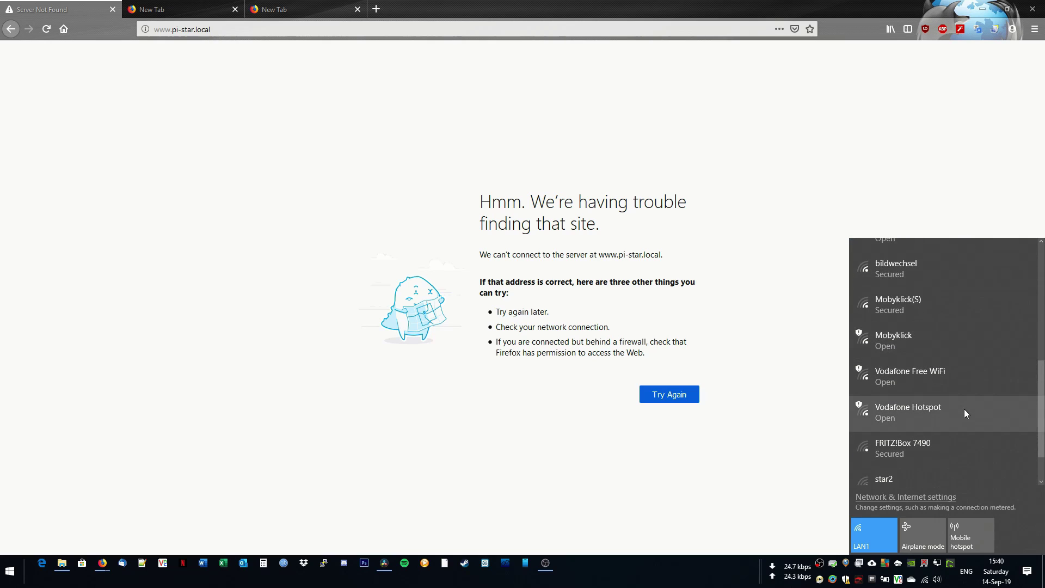
scroll(964, 409, down, 1)
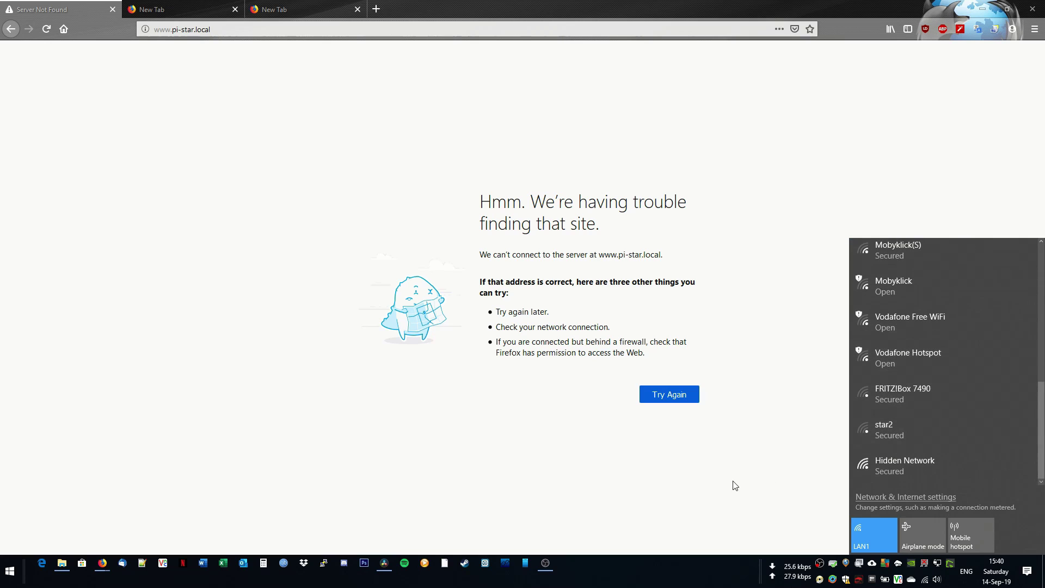
click(953, 526)
click(925, 580)
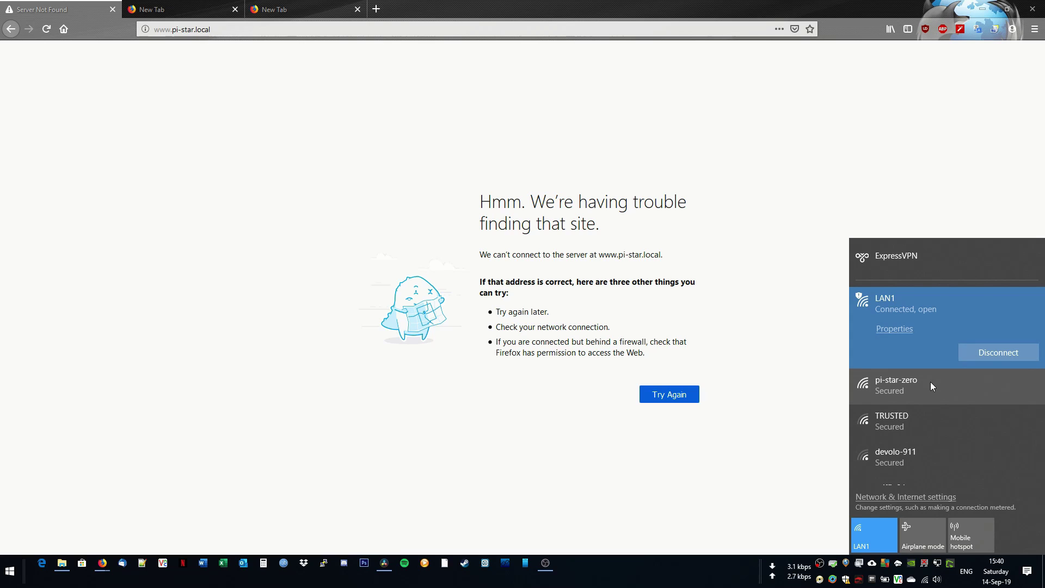
click(929, 381)
click(984, 387)
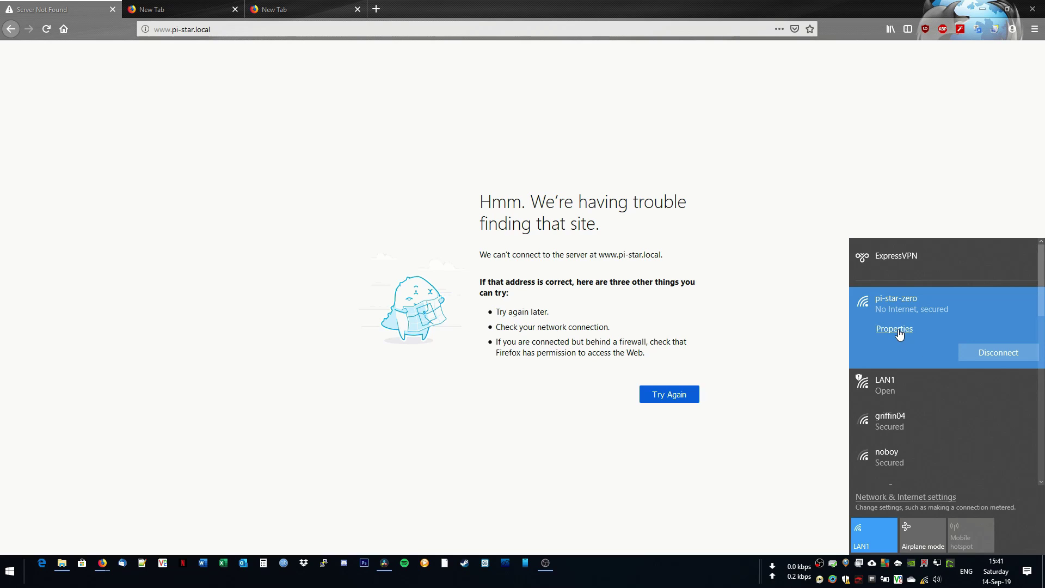
- Launch cmd via Win+R and run ipconfig, showing Wi-Fi IP 192.168.50.65, gateway 192.168.50.1
click(762, 273)
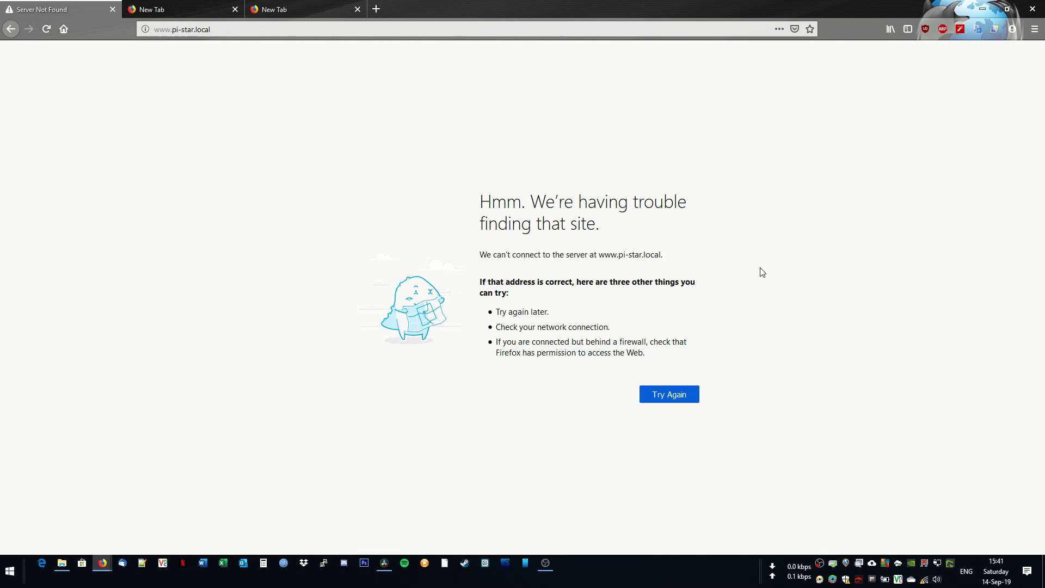
click(9, 571)
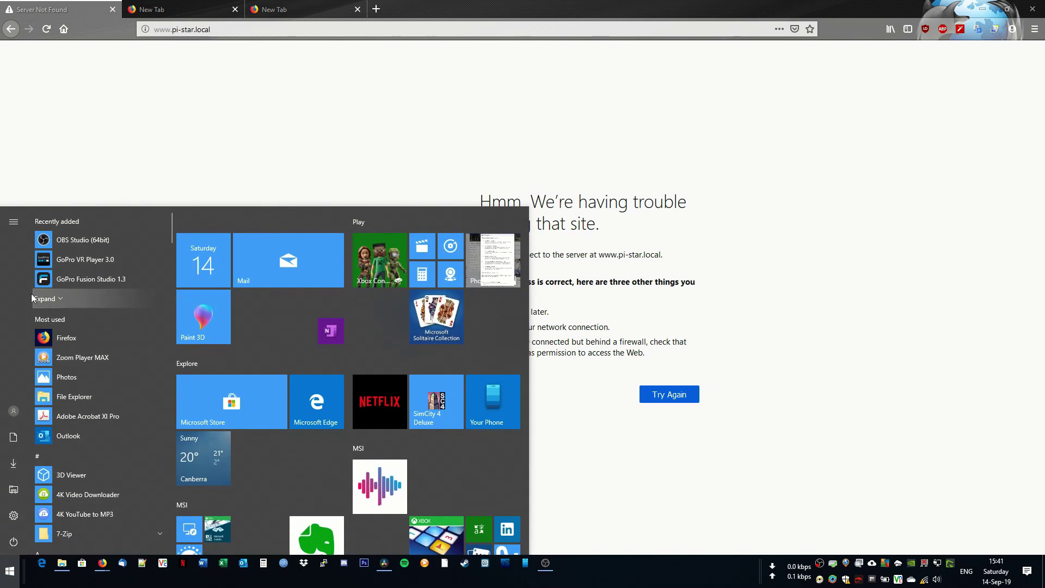
click(650, 487)
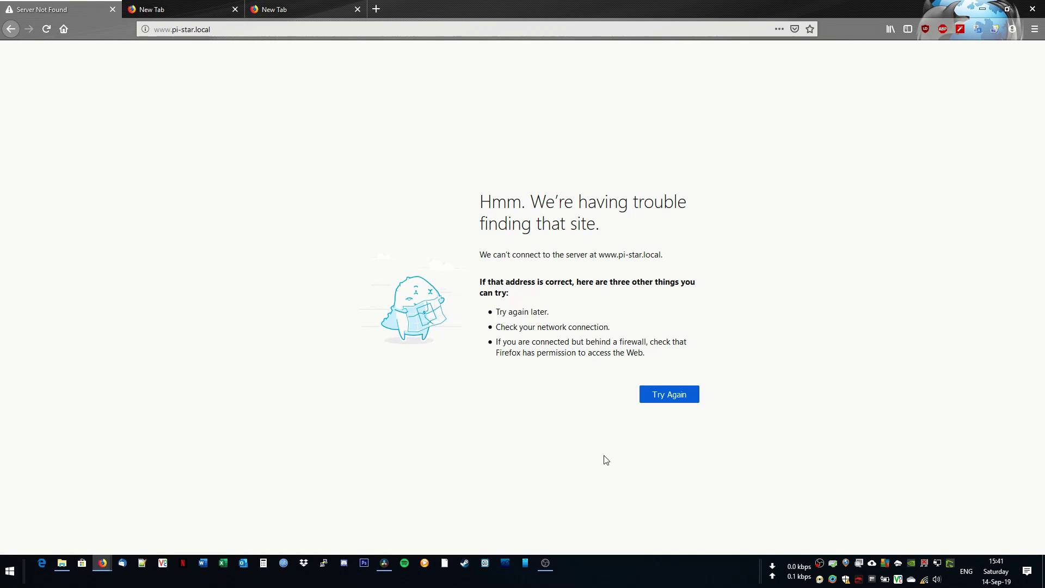
key(super+r)
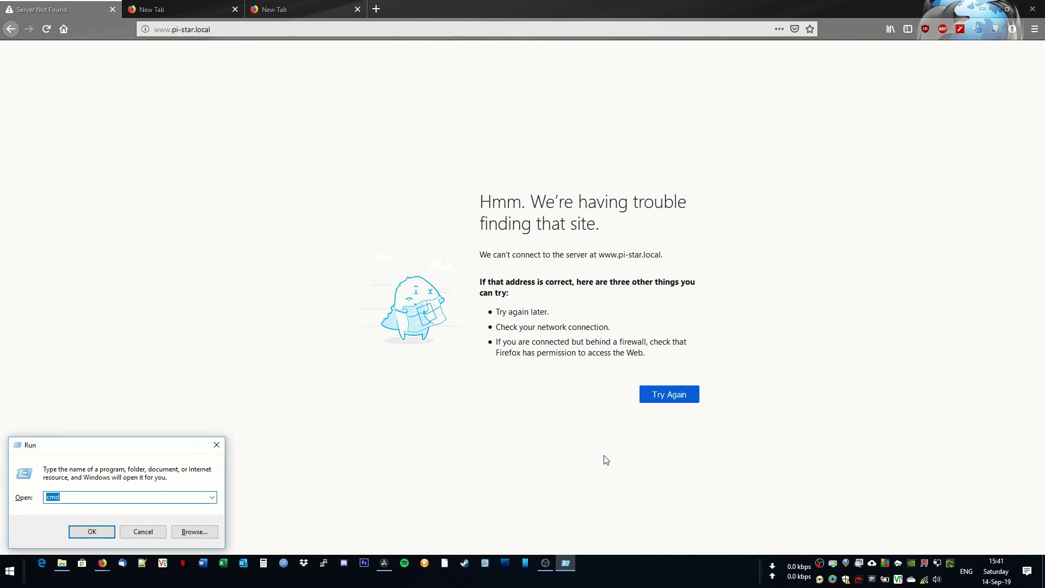
text(cmd)
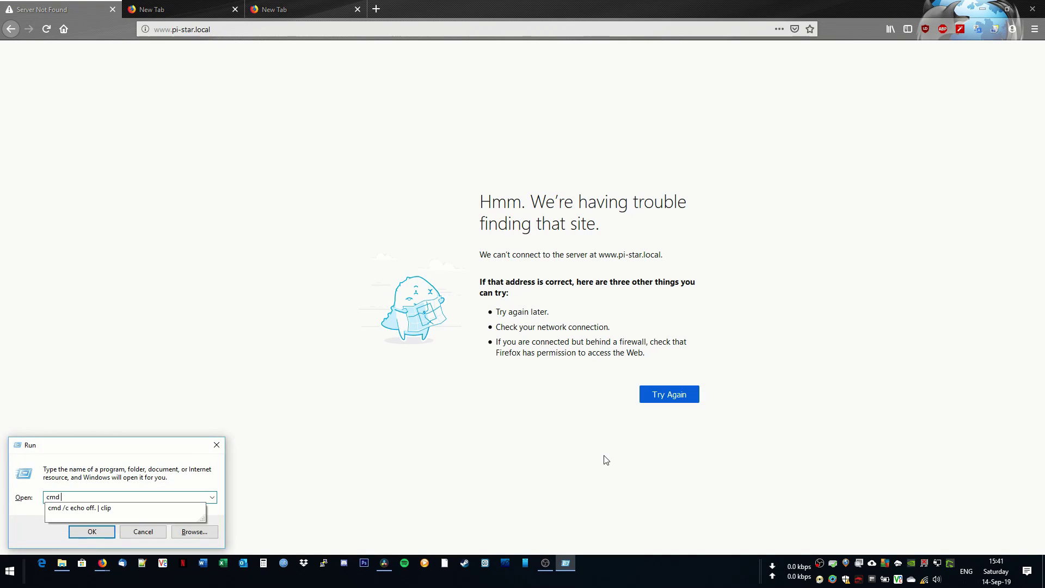
key(Return)
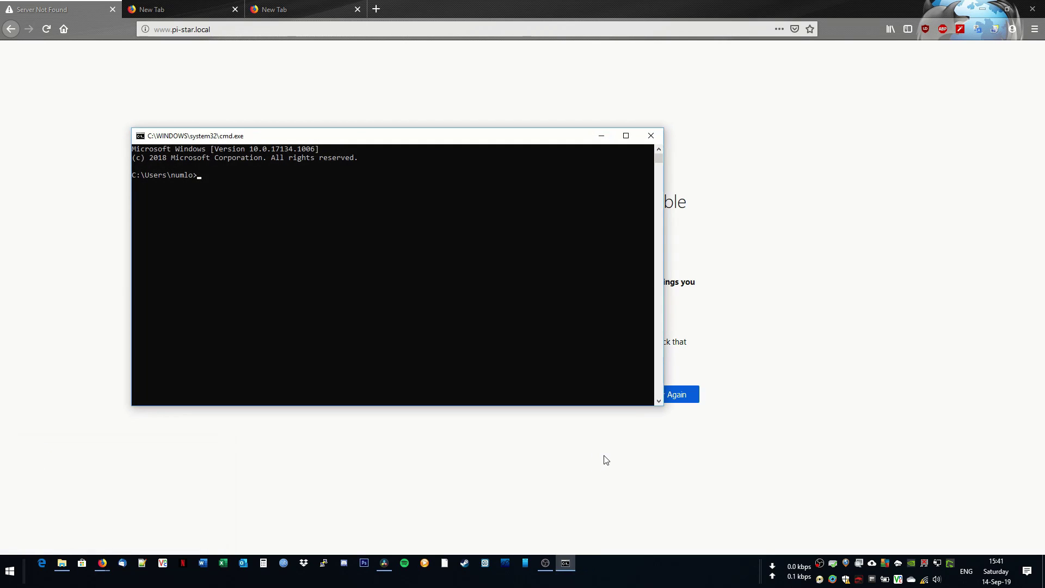
text(ipconfig)
key(Return)
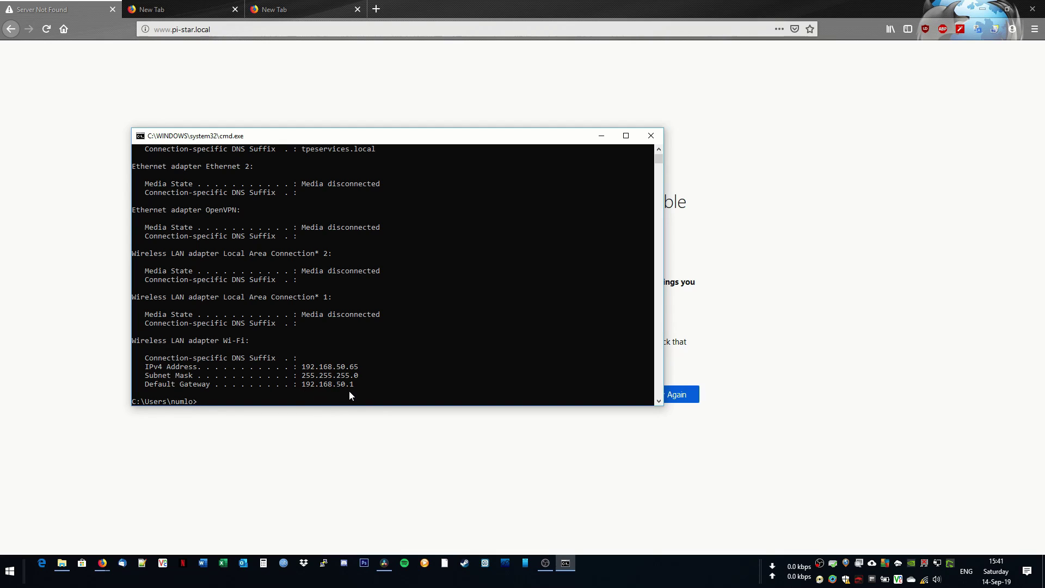
- Load 192.168.50.1 in Firefox to reach the Pi-Star dashboard
click(227, 30)
key(ctrl+a)
text(192.16)
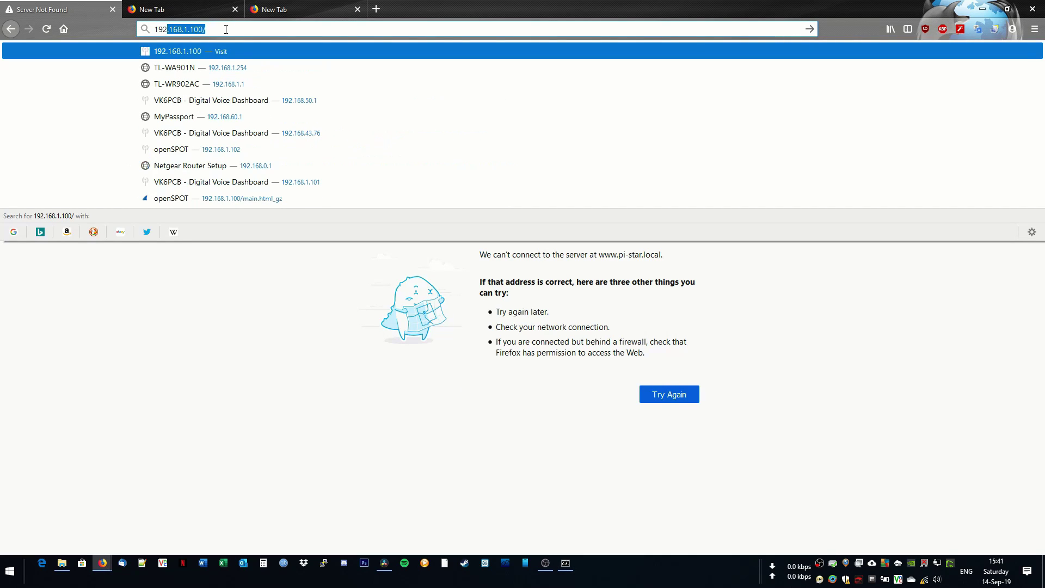
text(8.50.1)
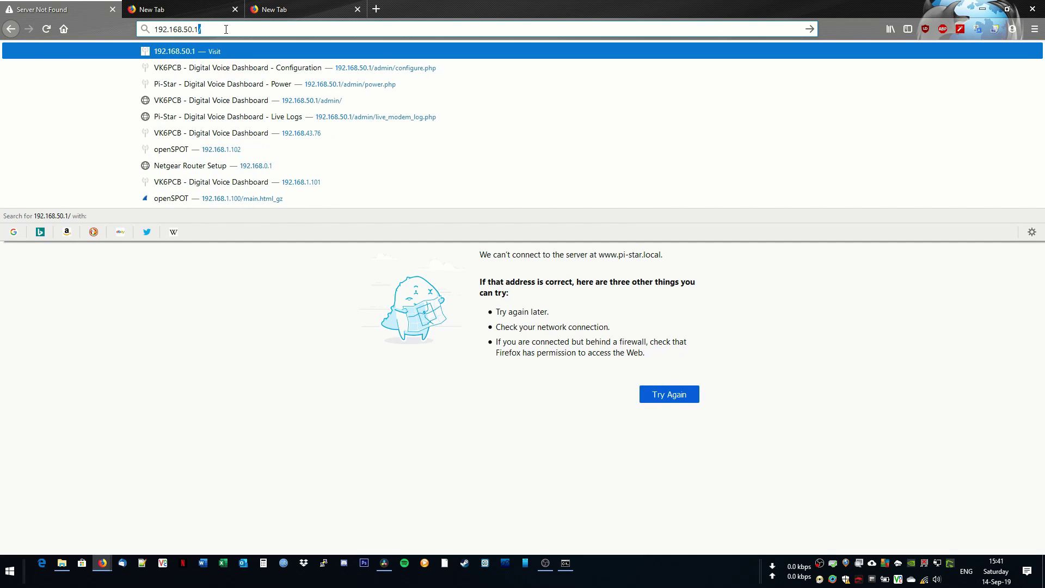
key(Return)
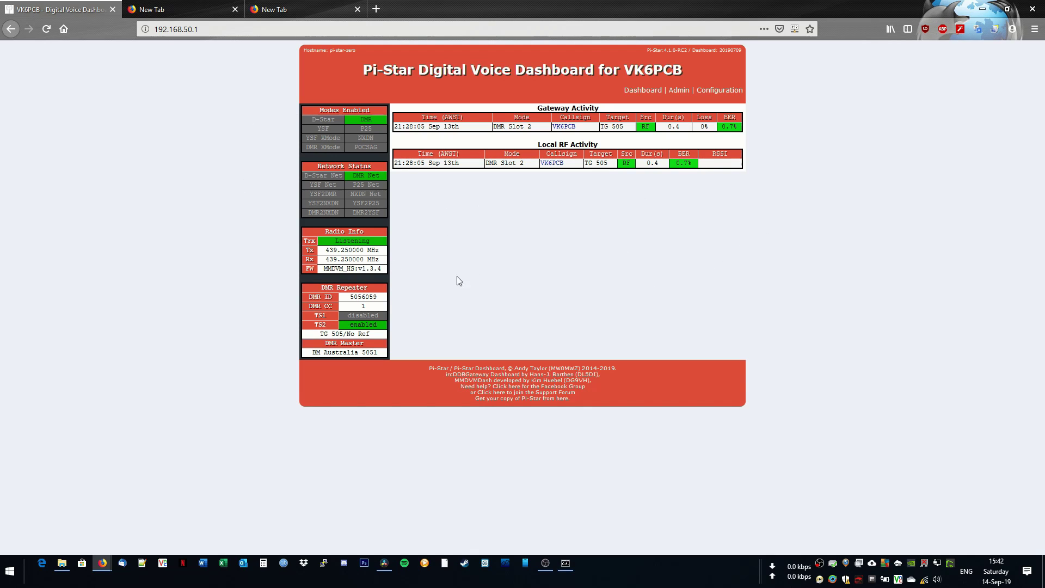
- Open the Configuration page and log in with the admin username and password, retrying once
click(711, 92)
text(pi-)
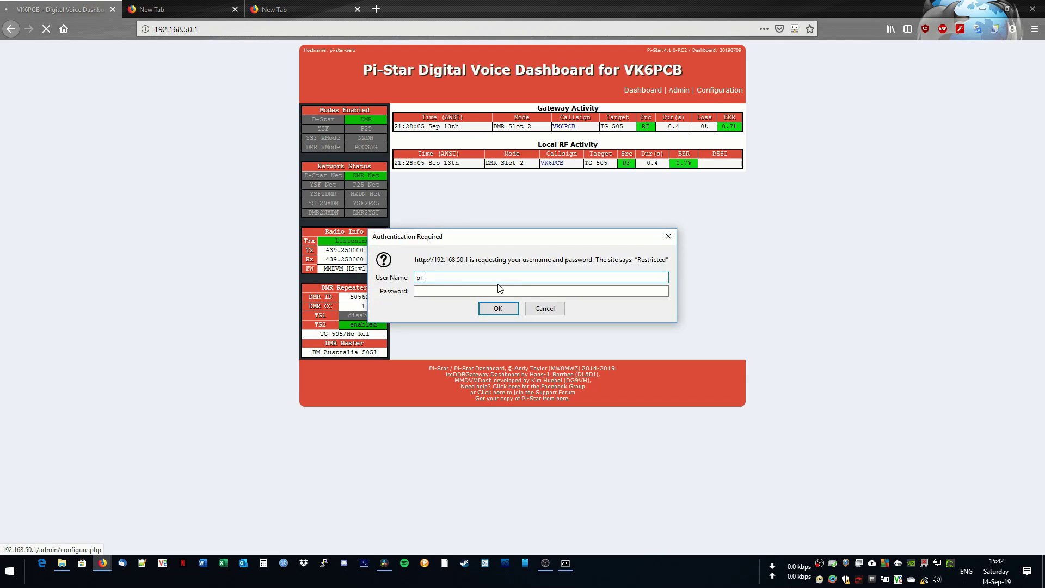
text(star)
key(Tab)
text(•••••)
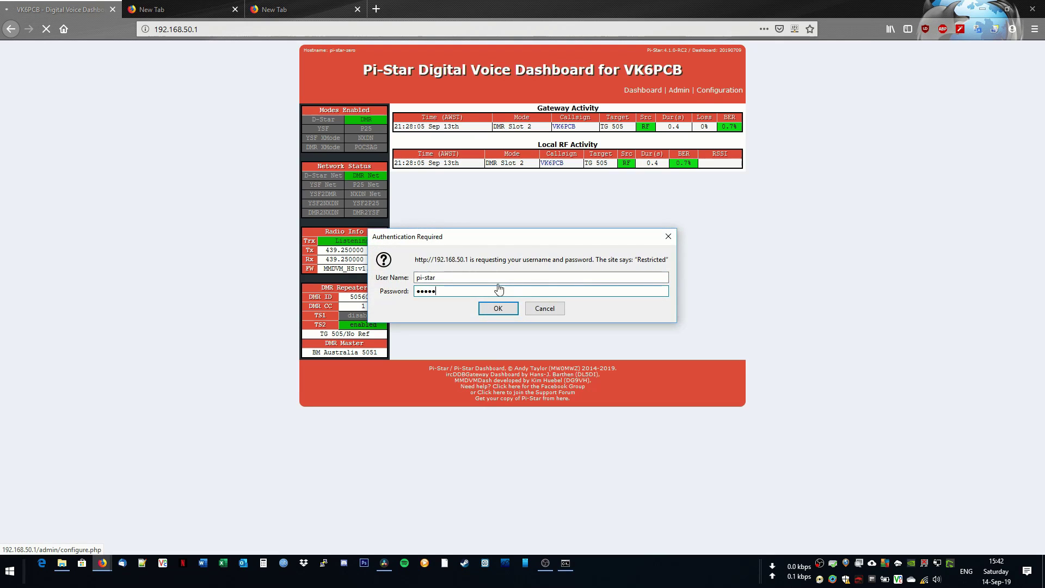
text(•••••)
click(498, 309)
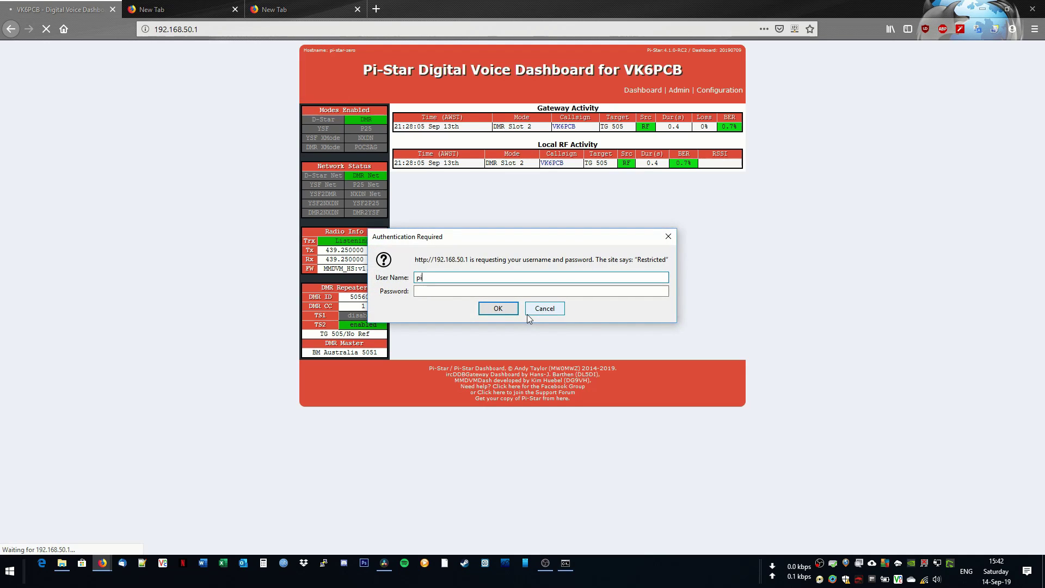
text(-star)
key(Tab)
text(*****)
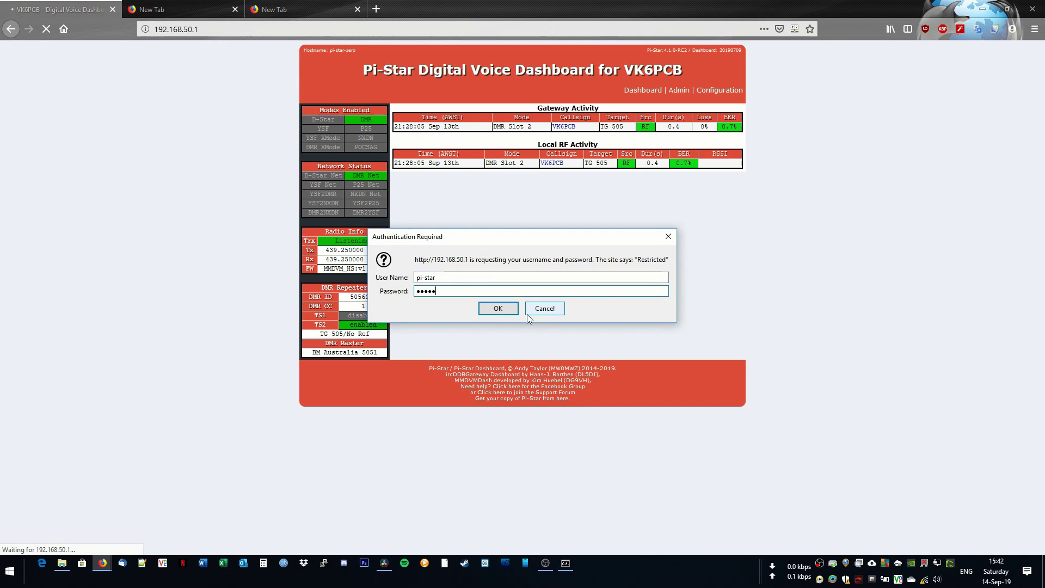
text(****)
key(Return)
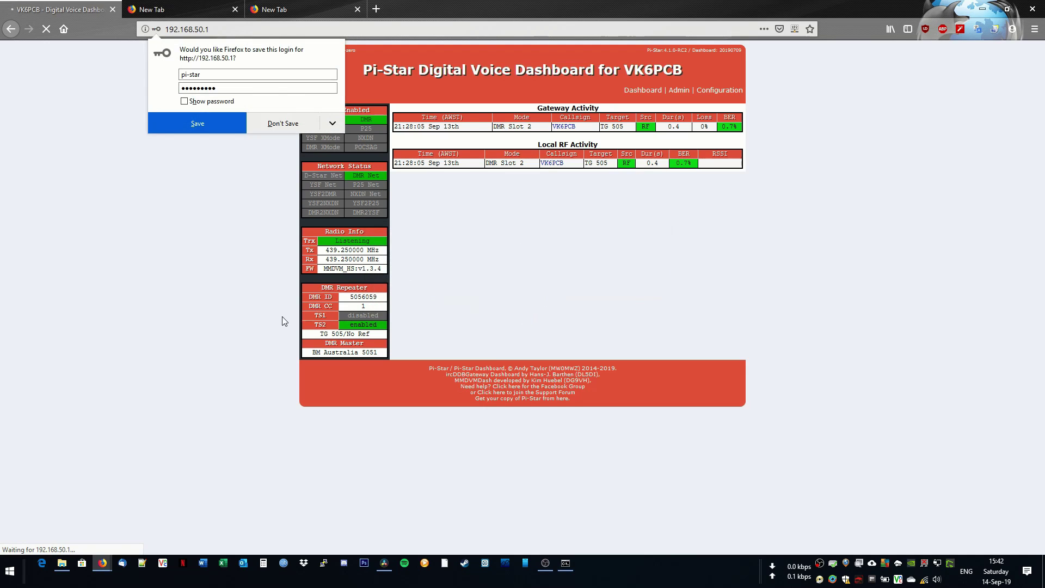
- Decline saving the login, scroll through the Configuration page, and close the dashboard tab
click(289, 355)
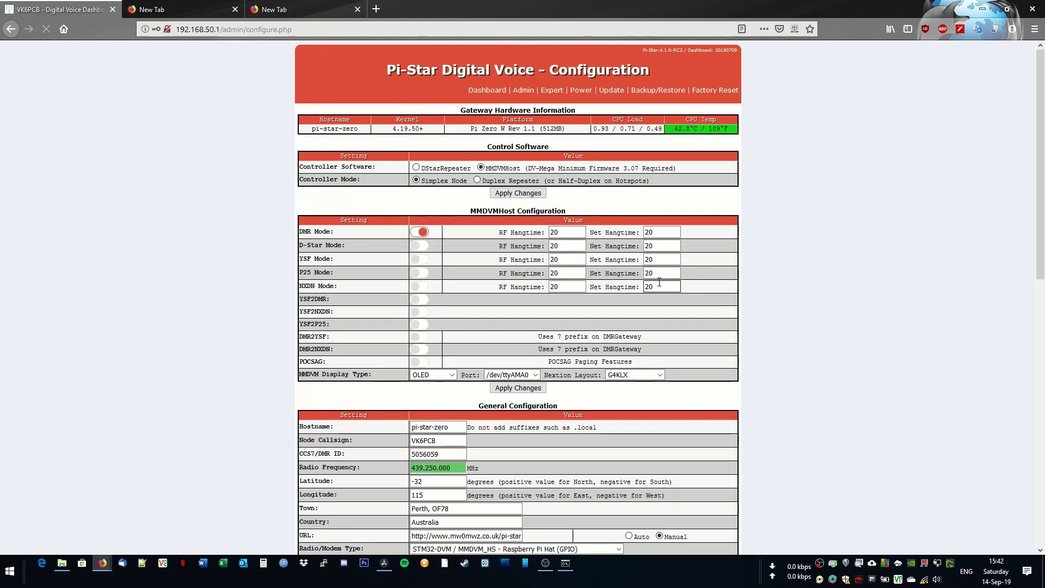
scroll(210, 347, down, 5)
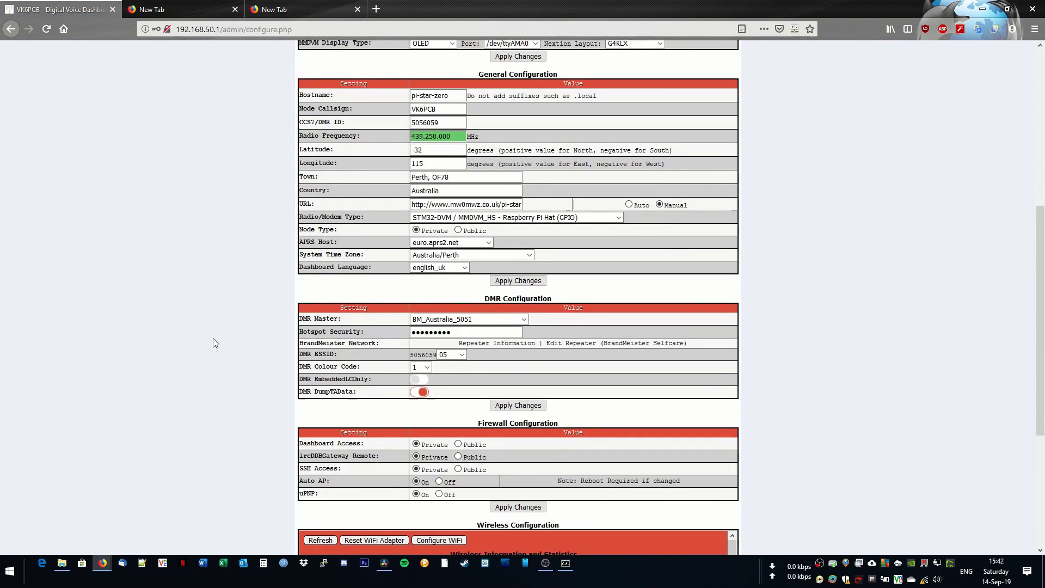
scroll(238, 245, up, 5)
scroll(207, 304, down, 9)
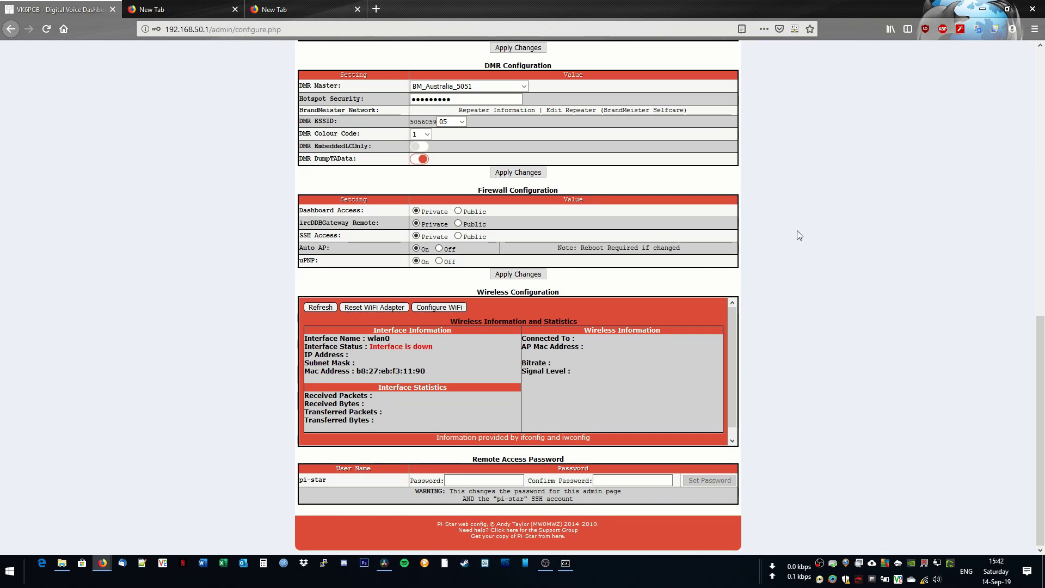
key(ctrl+w)
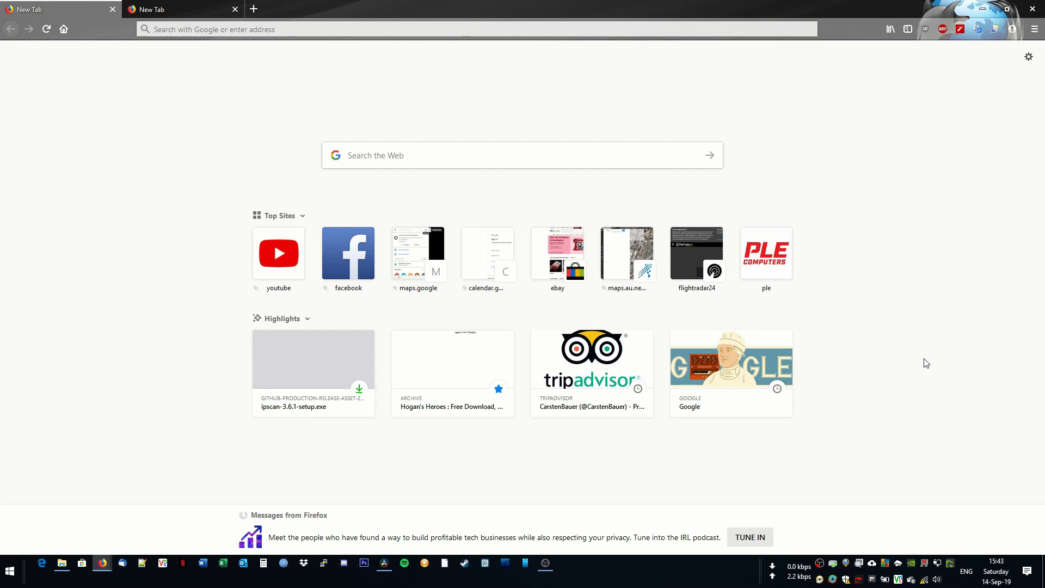
- Check the Wi-Fi network list, then enter a Firefox search for 'angry ip scanner'
click(924, 580)
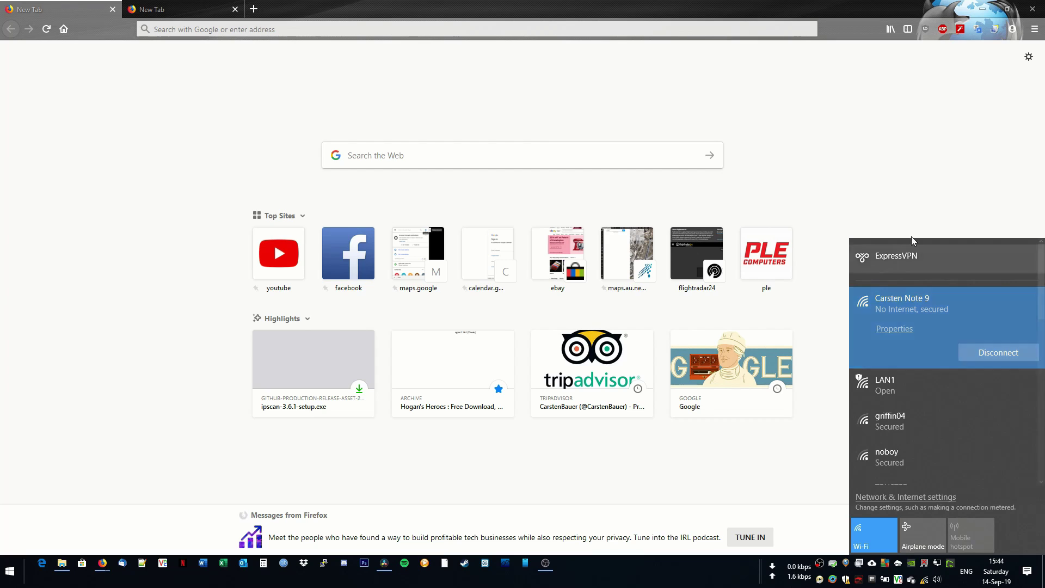
click(839, 144)
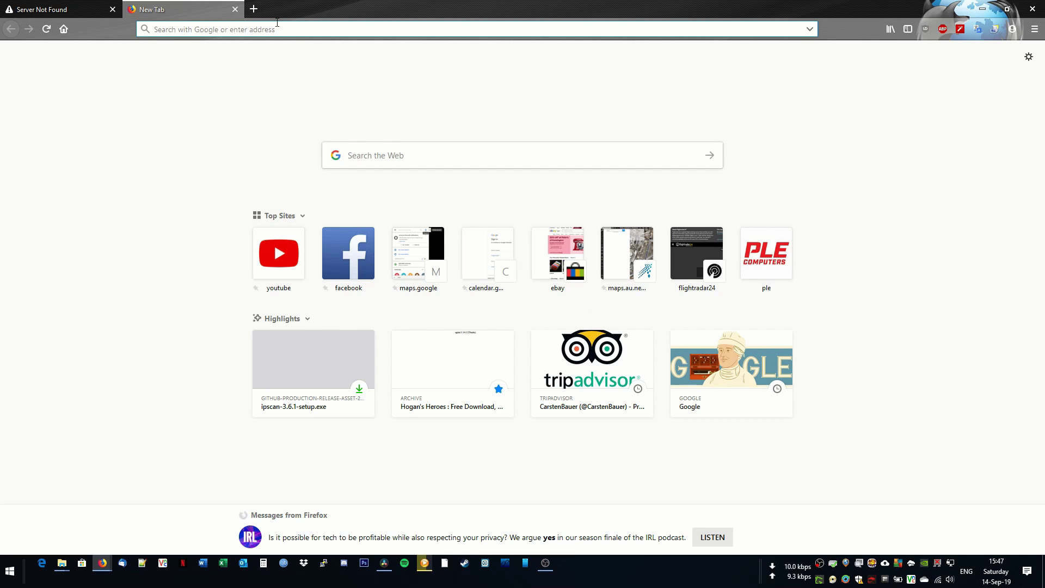
text(? angry i)
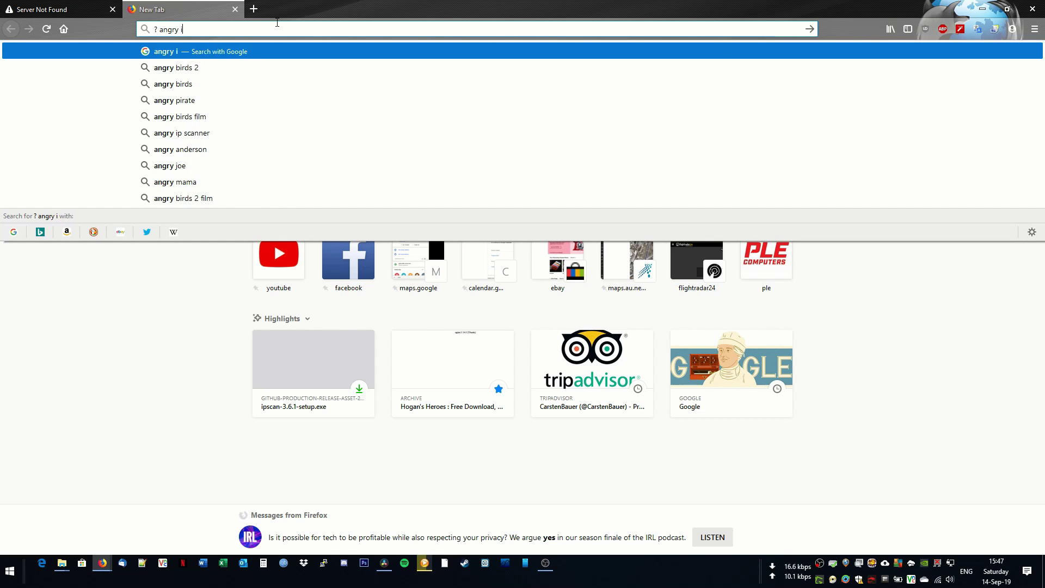
text(p scanner)
- Download the angryip.org 32/64-bit installer into apps to install, replacing the older copy
key(Return)
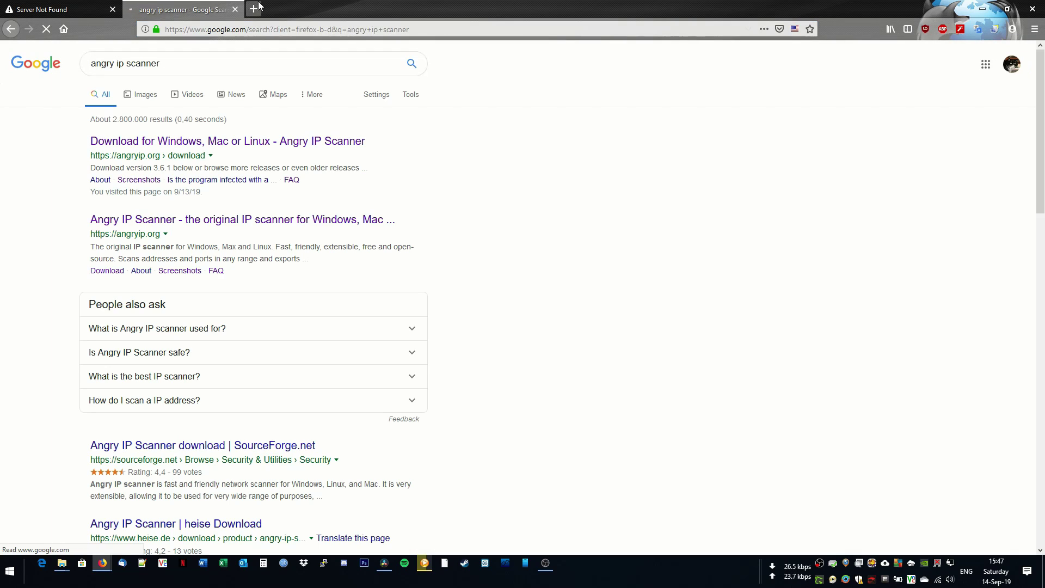
click(169, 143)
click(339, 277)
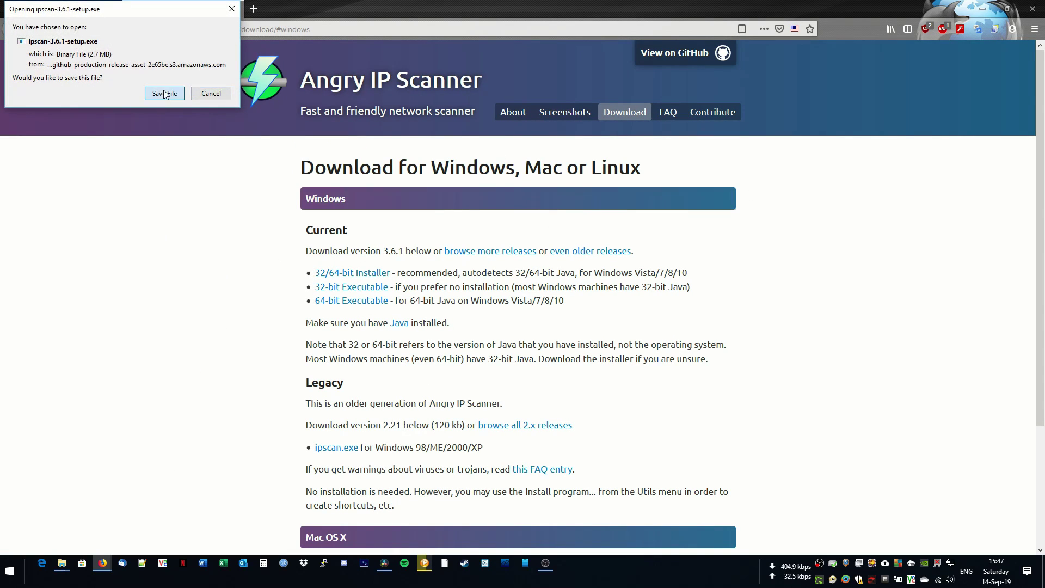
click(164, 91)
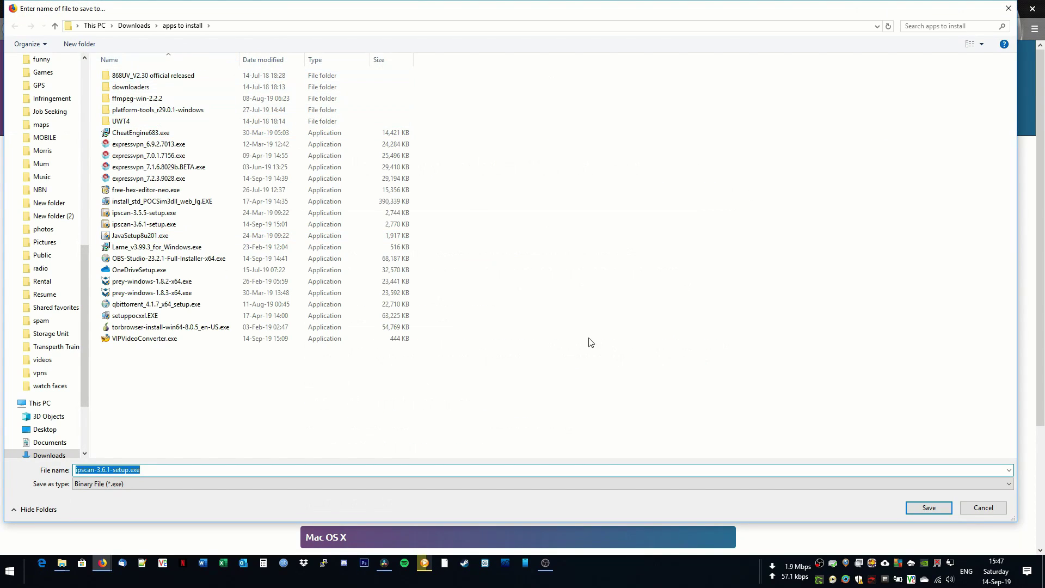
click(928, 507)
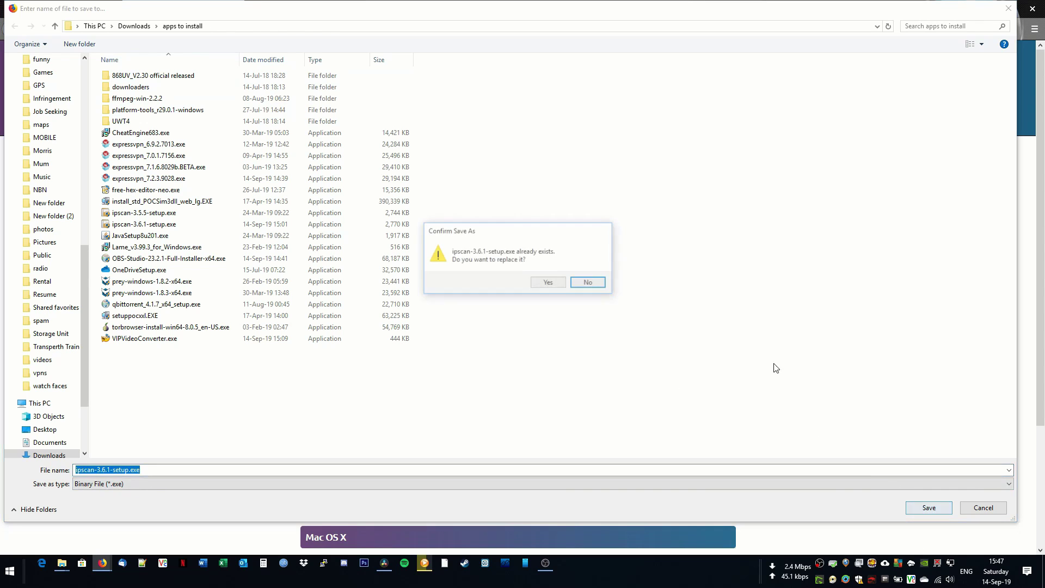
click(548, 282)
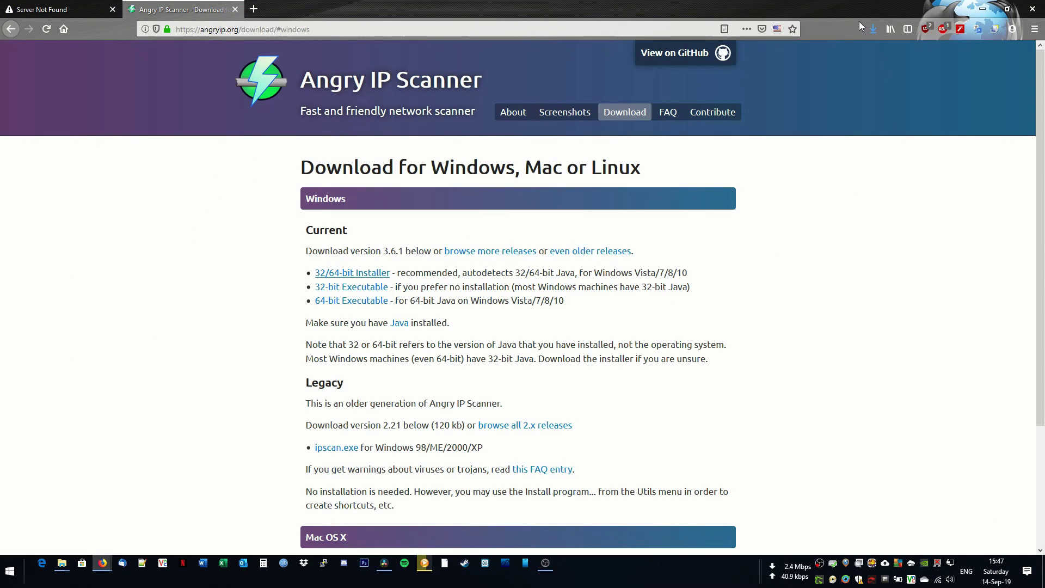
click(872, 28)
- Install Angry IP Scanner 3.6.1 with Run on finish ticked, then close the setup
click(707, 63)
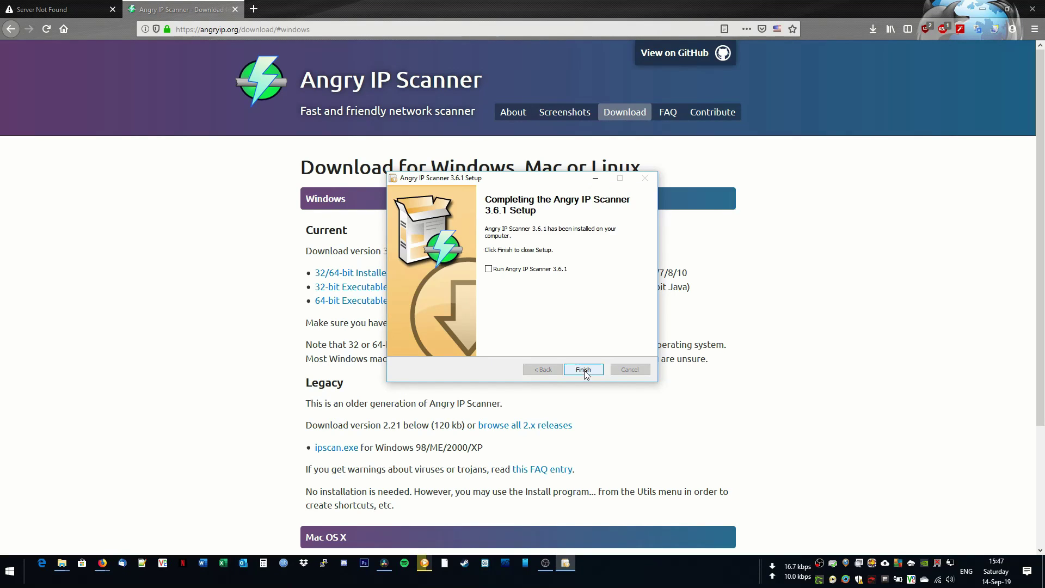
click(488, 270)
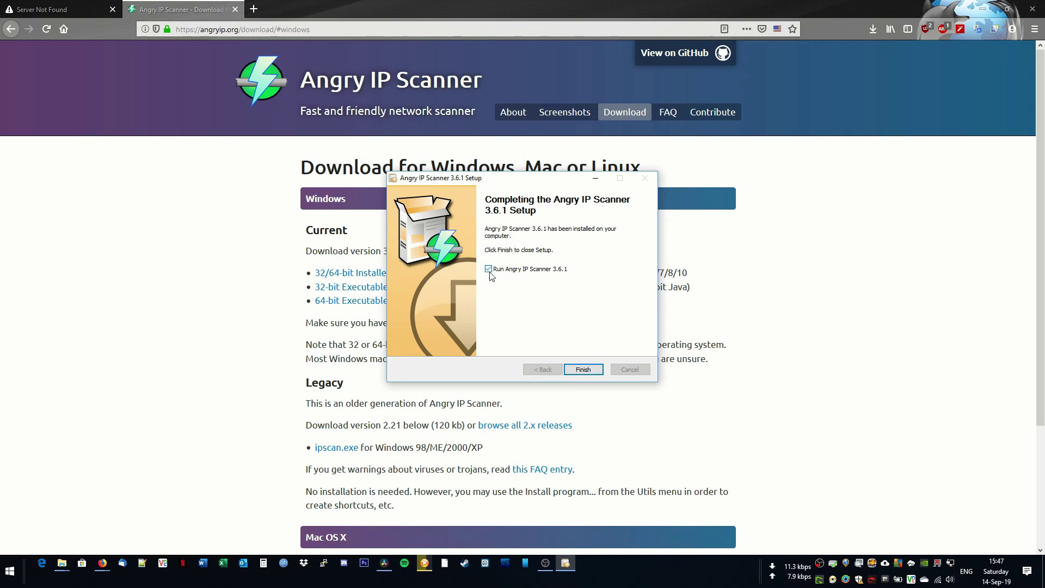
click(574, 371)
key(super)
- Launch Angry IP Scanner from Start search and move its window to the screen's right side
text(angry)
click(140, 272)
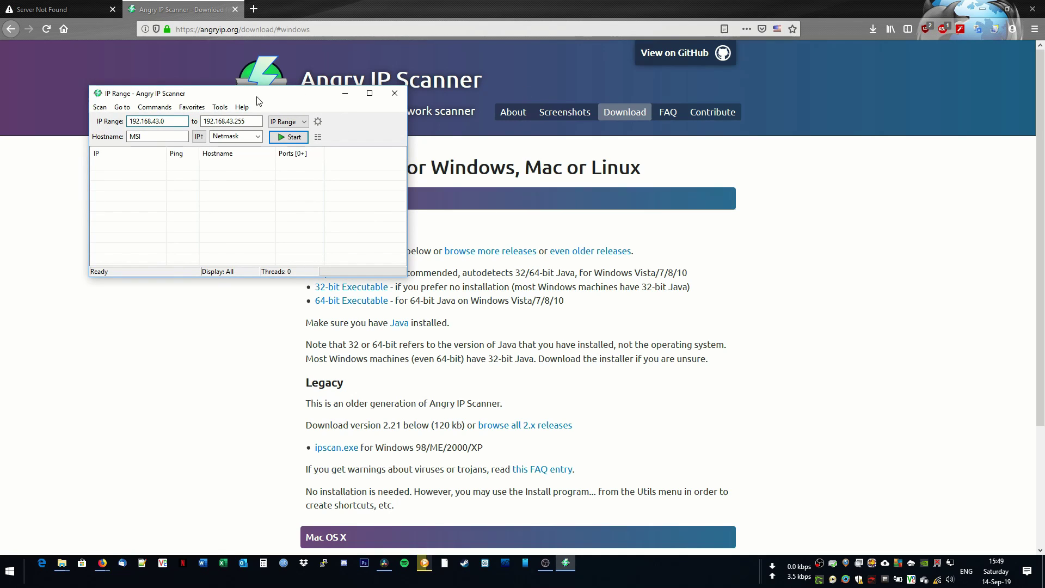
drag(272, 97, 259, 168)
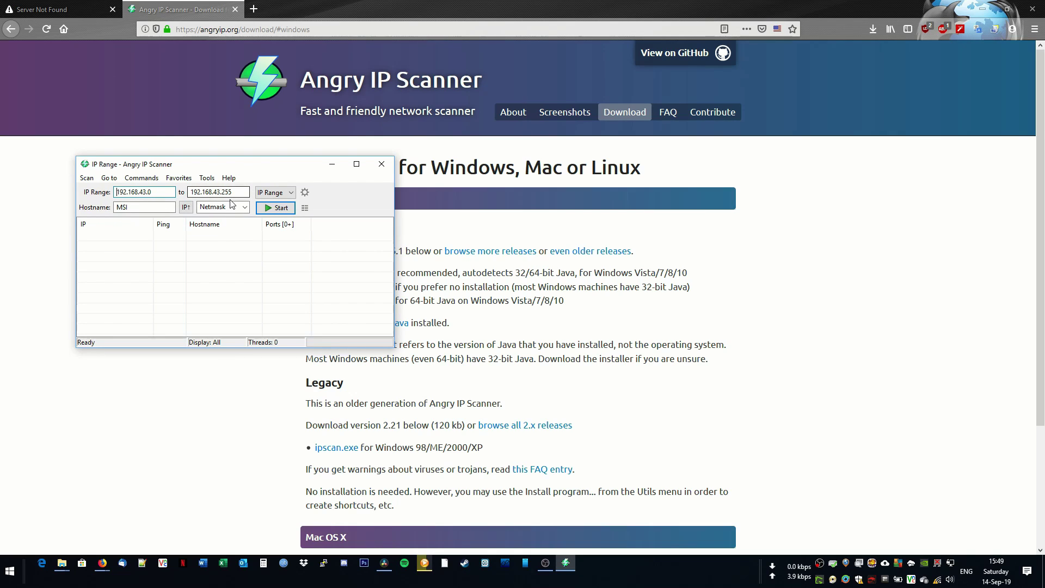
drag(185, 166, 808, 168)
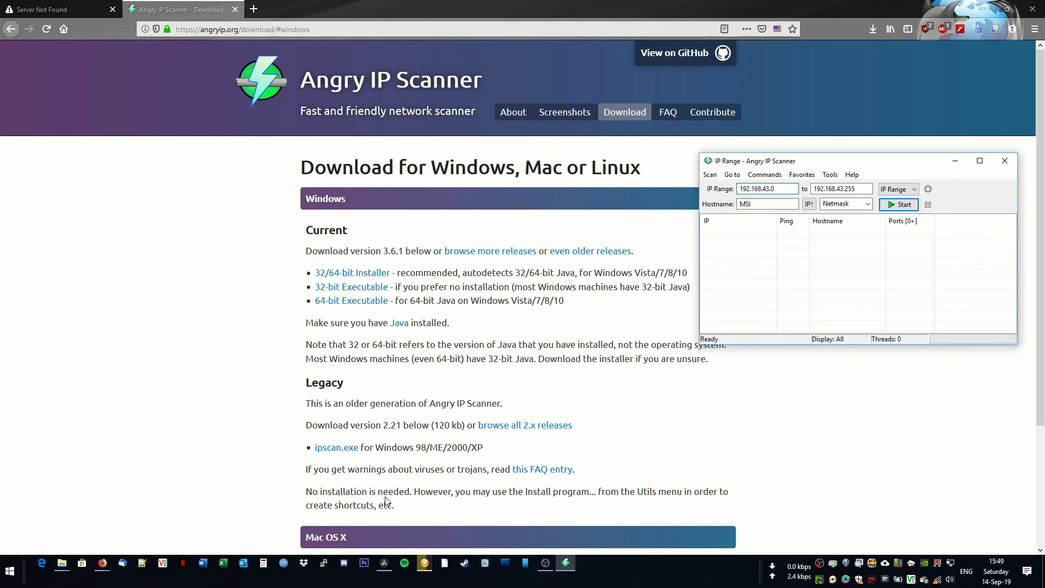
- Rerun ipconfig in Command Prompt: Wi-Fi 192.168.43.189, mask 255.255.255.0, gateway 192.168.43.1
key(super+r)
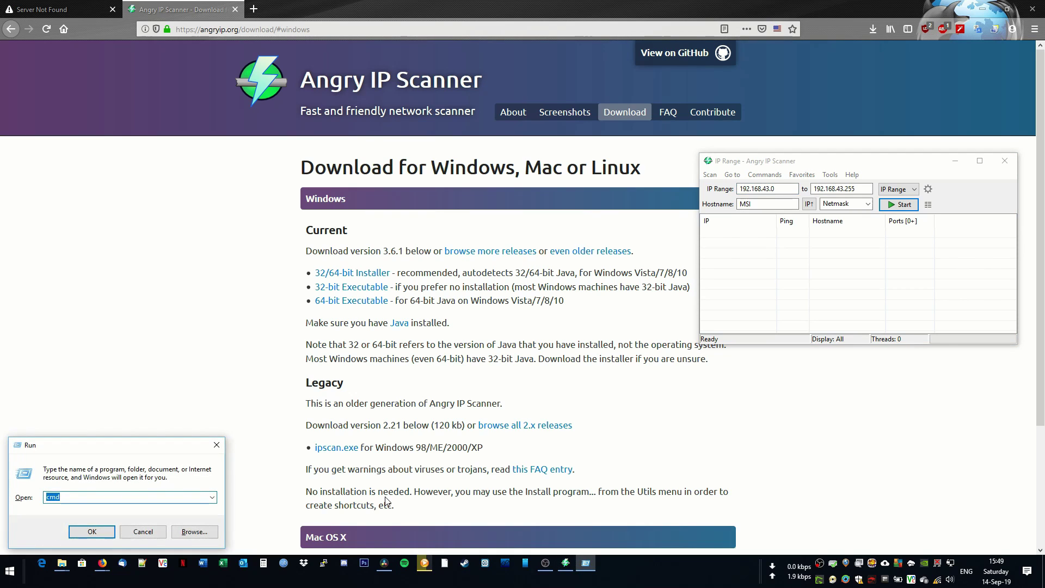
key(Return)
text(ipconfig)
key(Return)
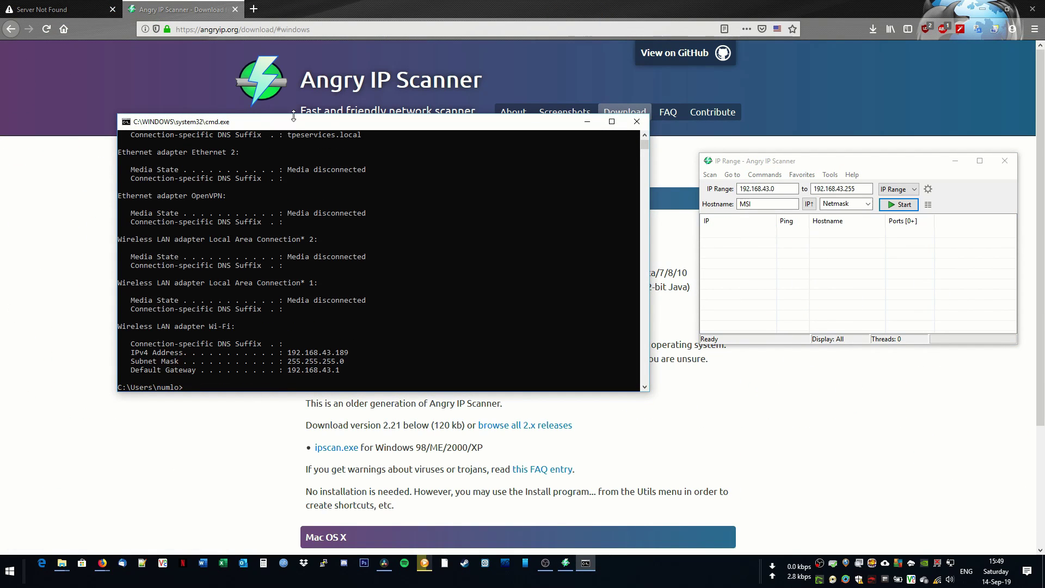
drag(308, 129, 243, 109)
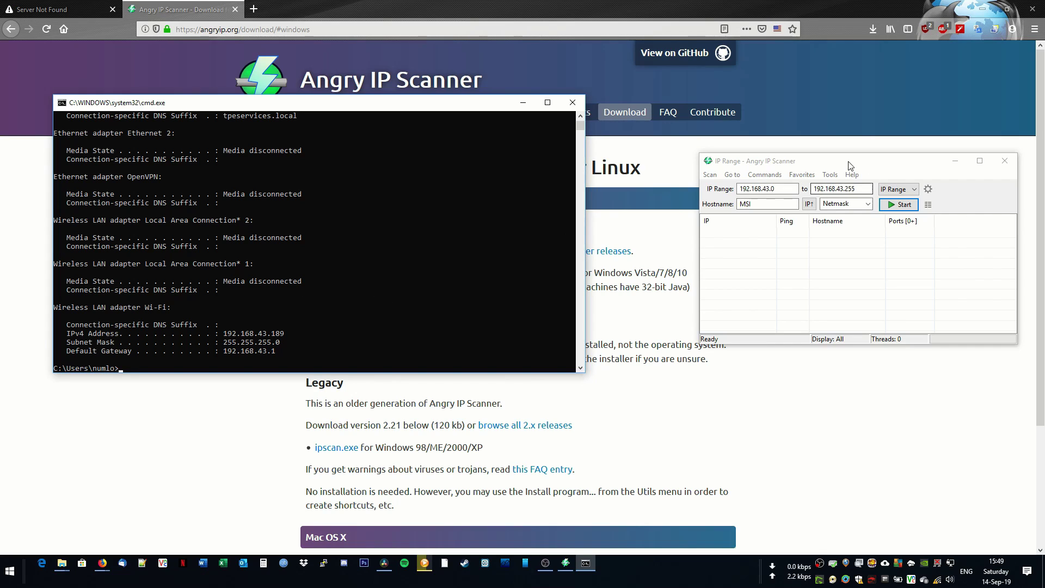
- Move and enlarge the Angry IP Scanner window, then scan 192.168.43.0–192.168.43.255
drag(848, 164, 745, 83)
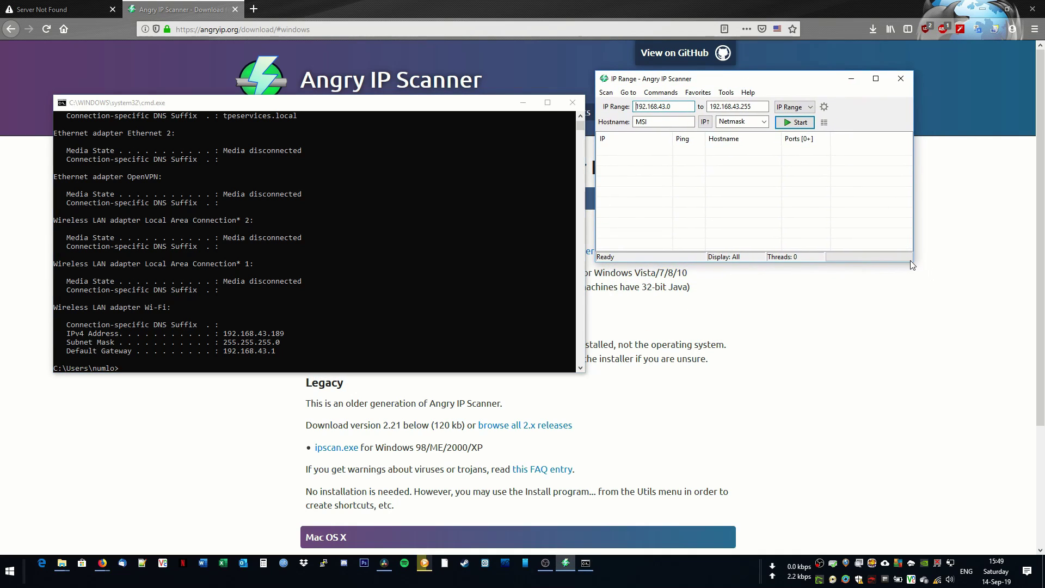
drag(912, 262, 1025, 501)
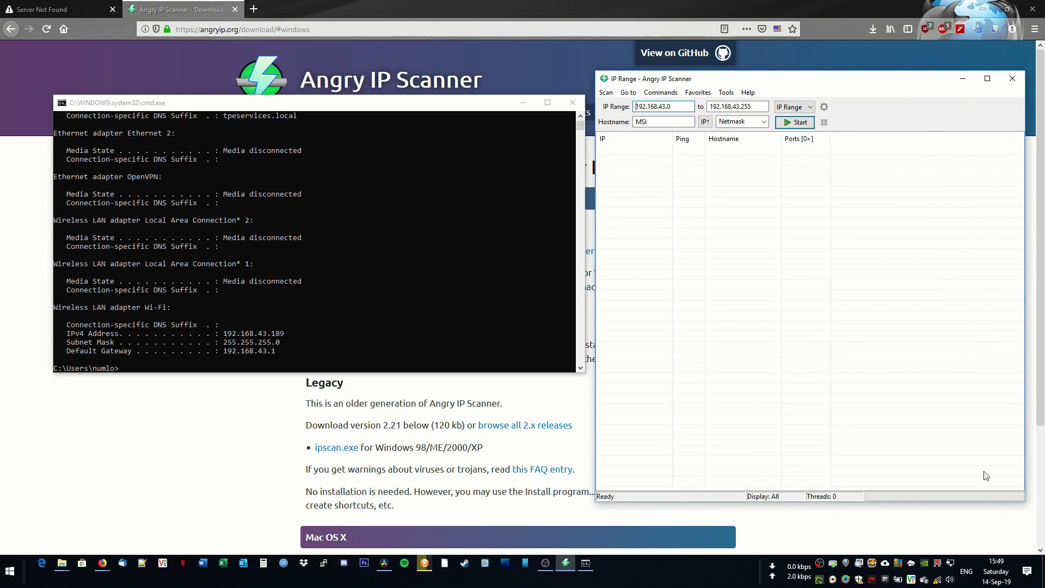
click(792, 123)
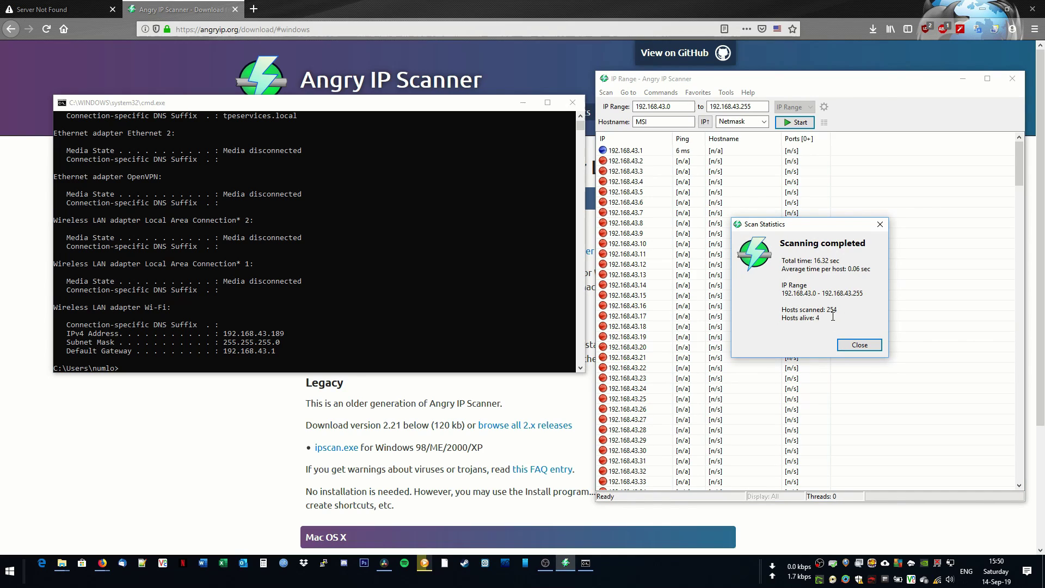
- Dismiss the scan statistics and locate pi-star-zero at 192.168.43.76 in the results
click(859, 345)
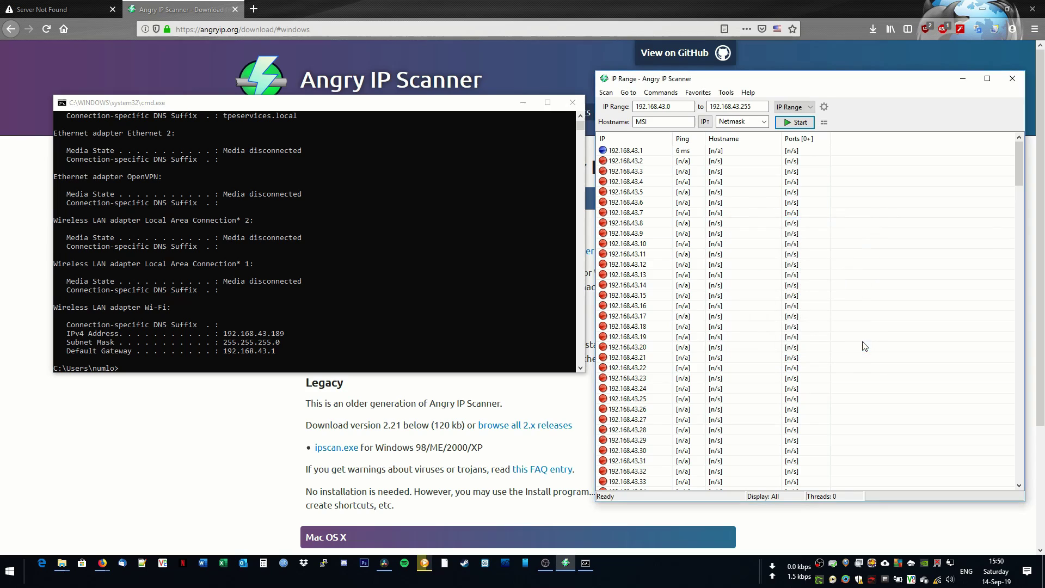
click(626, 155)
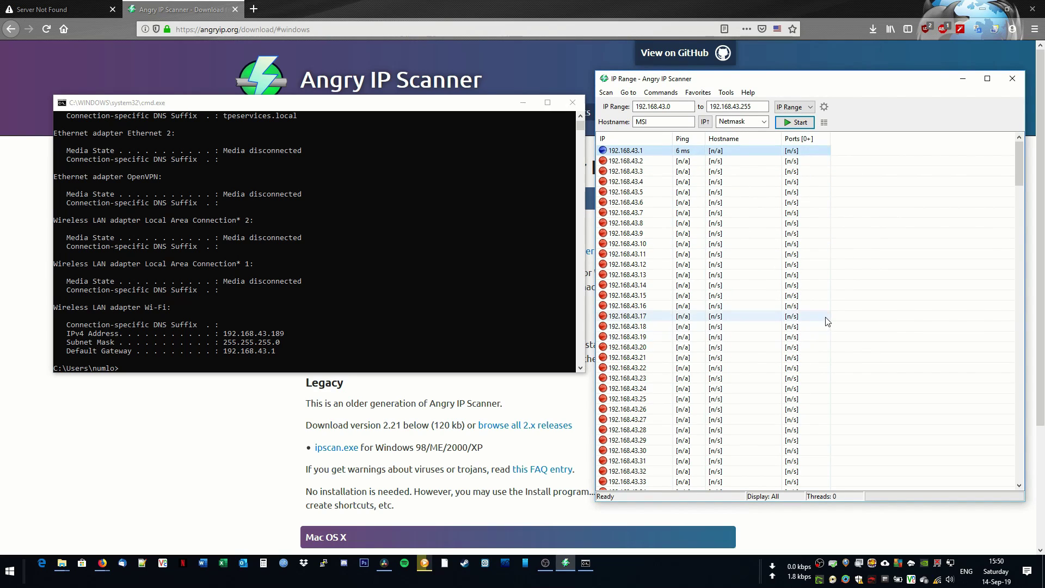
scroll(825, 320, down, 7)
scroll(824, 320, down, 13)
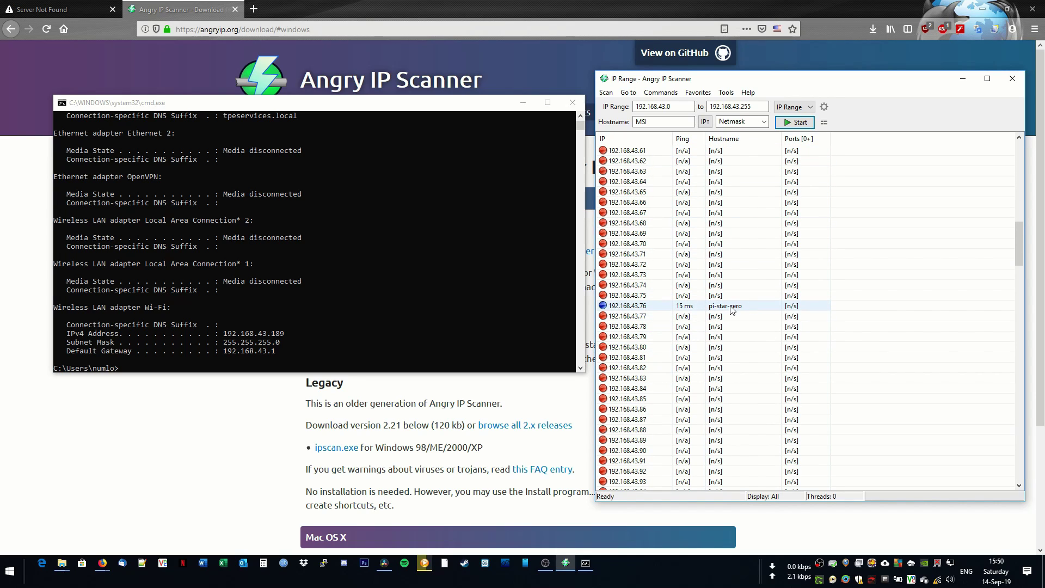
click(661, 308)
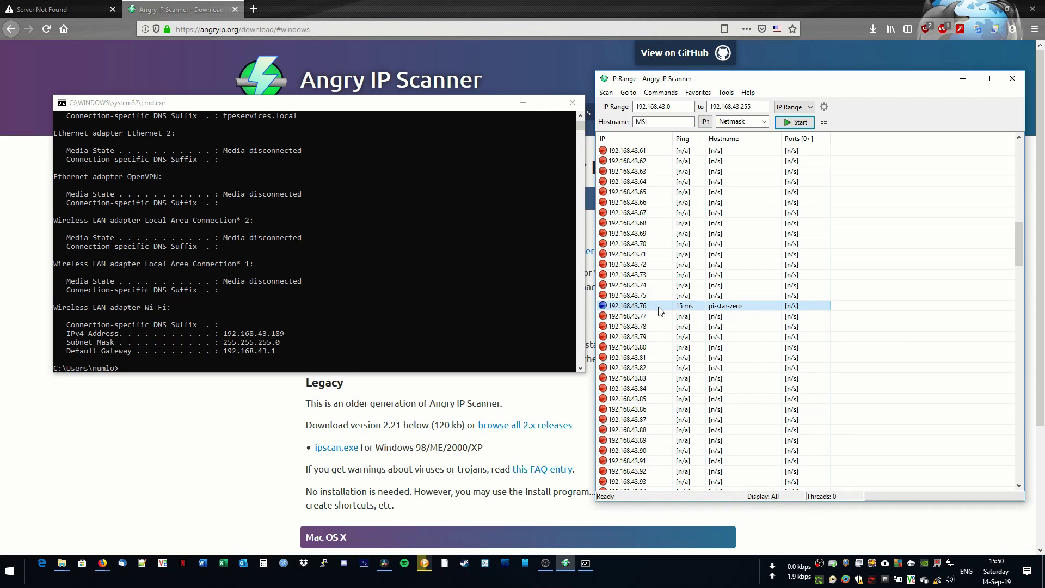
- Select the MSI host at 192.168.43.189 and scroll through the remaining results
scroll(659, 311, down, 20)
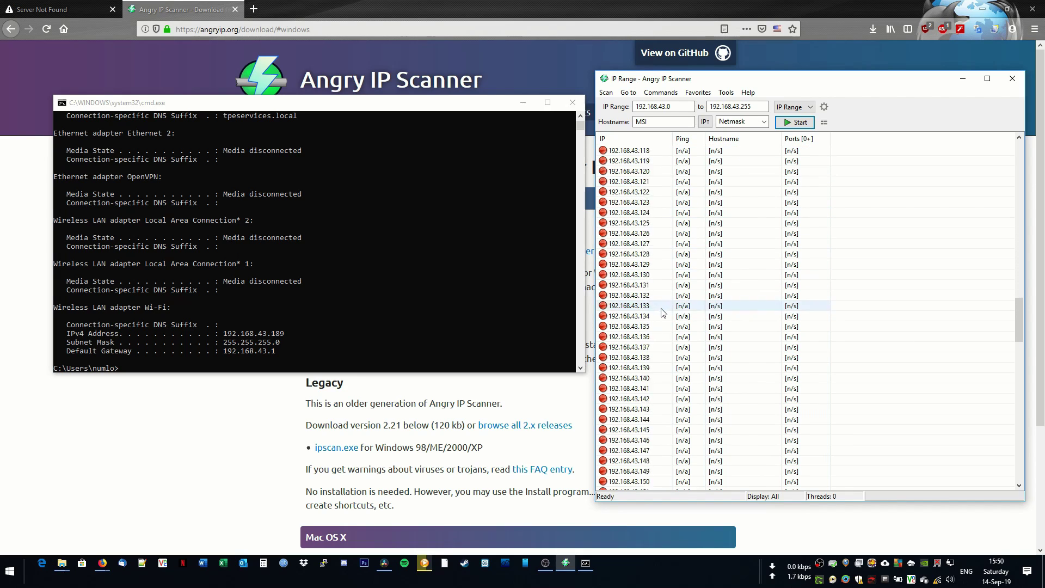
scroll(663, 312, down, 13)
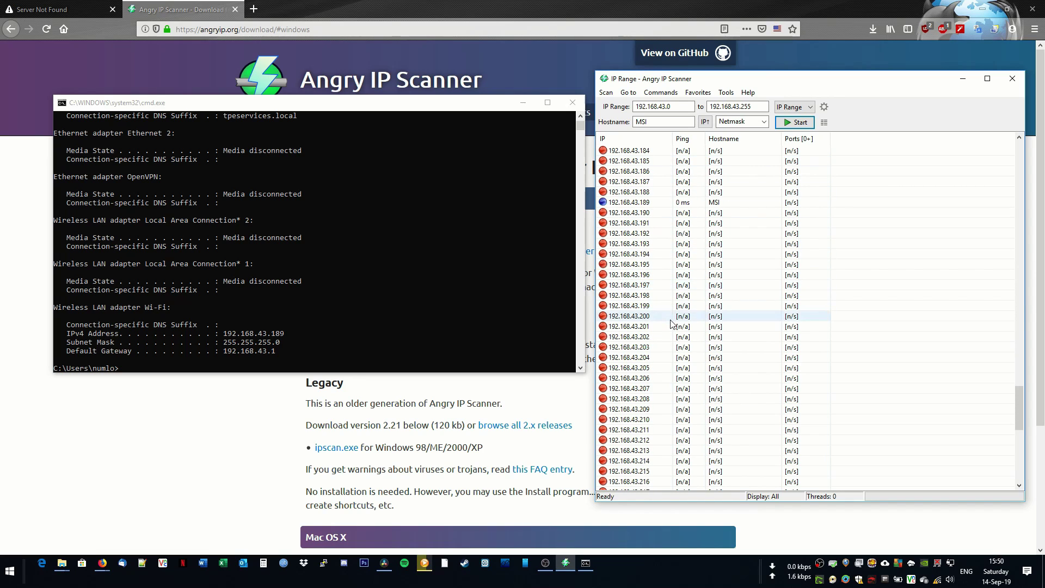
click(720, 295)
scroll(722, 321, down, 7)
scroll(722, 351, down, 9)
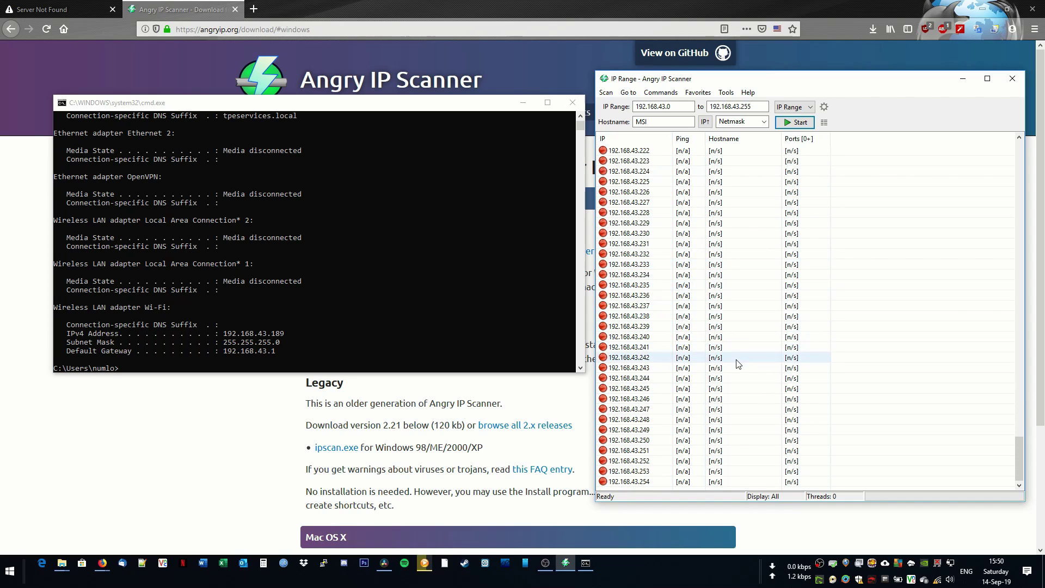
scroll(738, 370, up, 16)
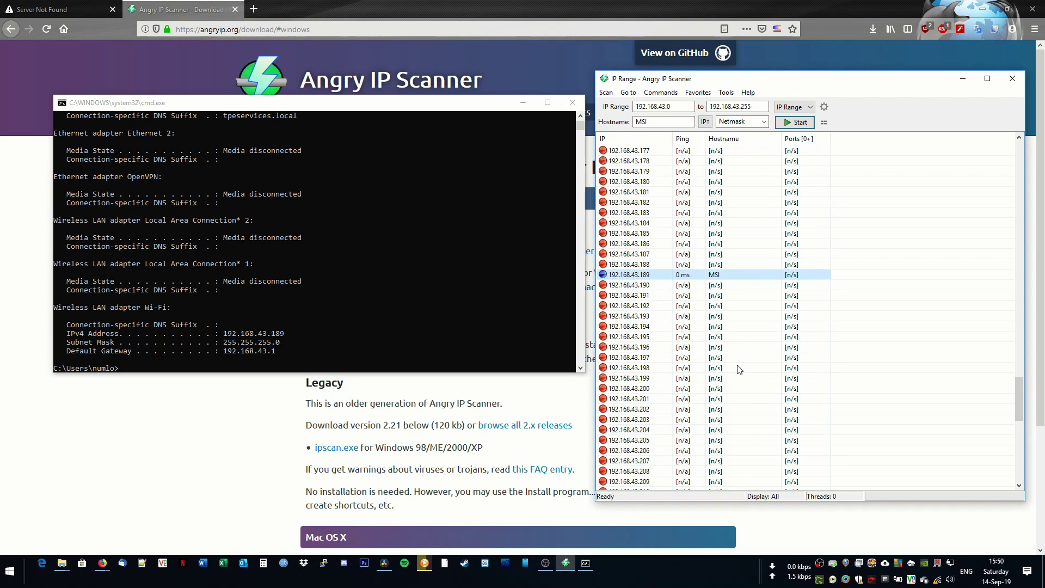
scroll(738, 369, up, 3)
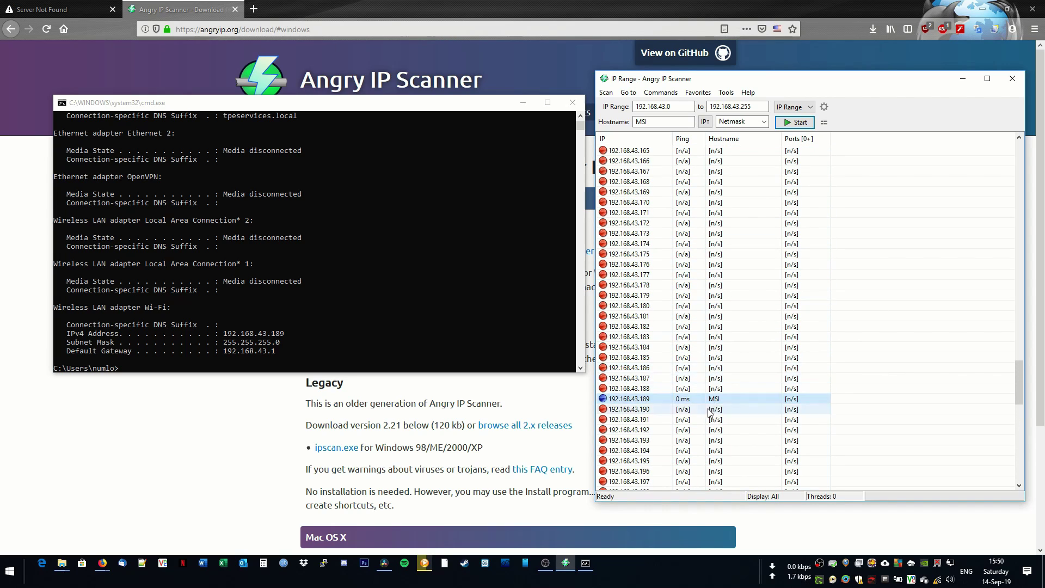
scroll(716, 400, up, 3)
scroll(721, 393, up, 20)
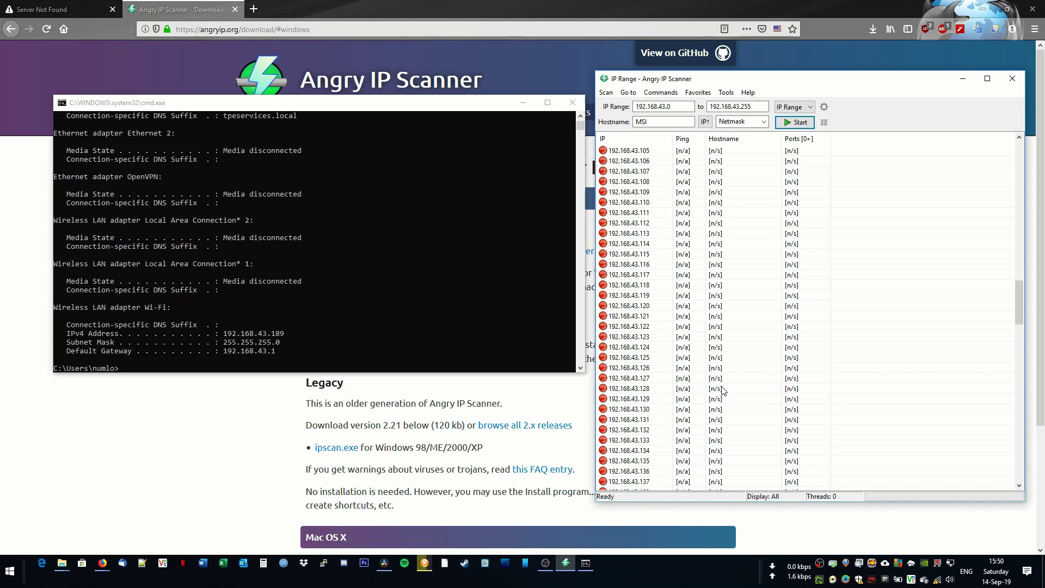
scroll(721, 289, up, 18)
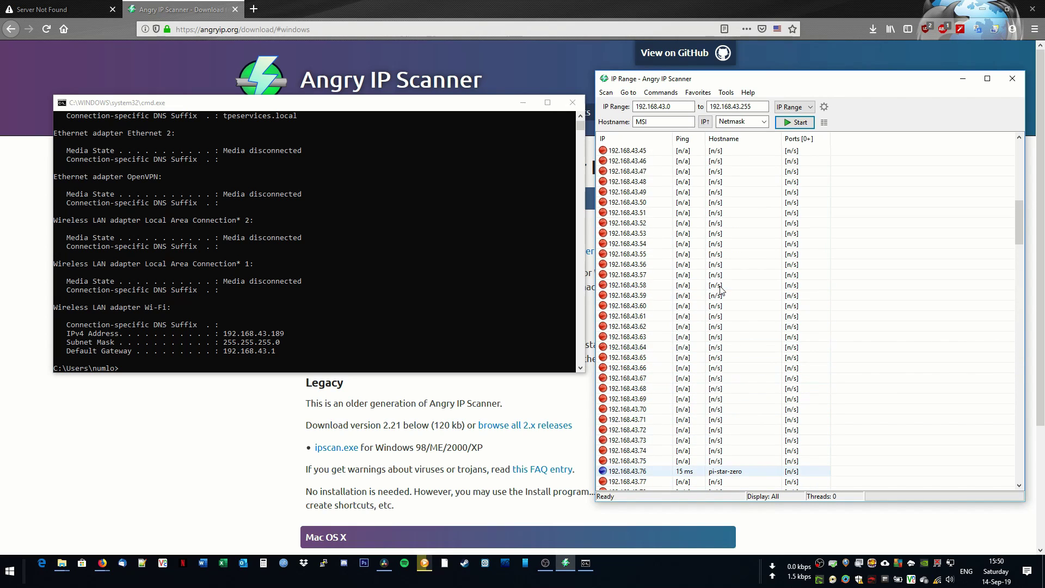
scroll(713, 277, down, 7)
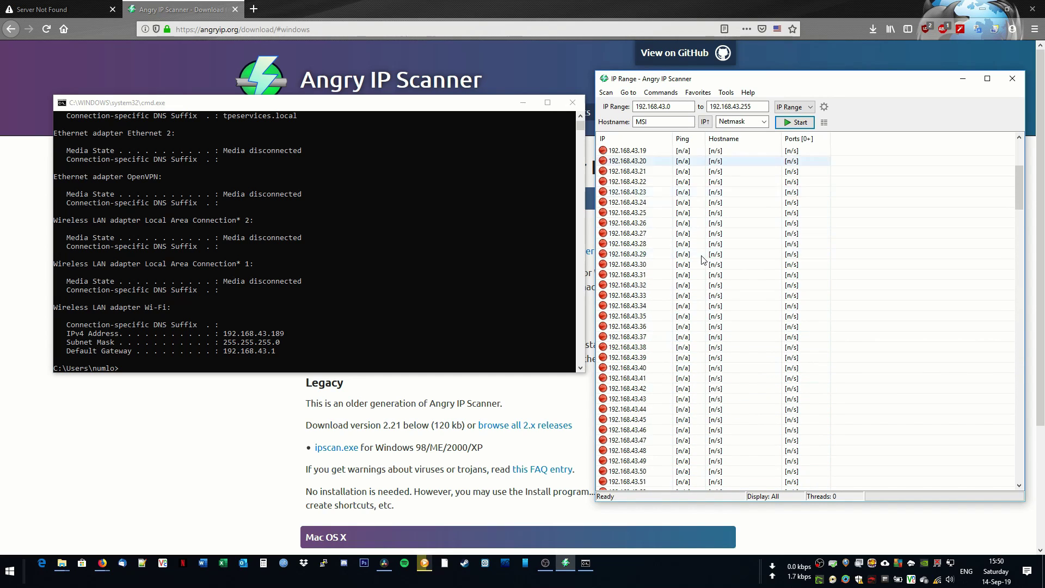
scroll(701, 262, down, 8)
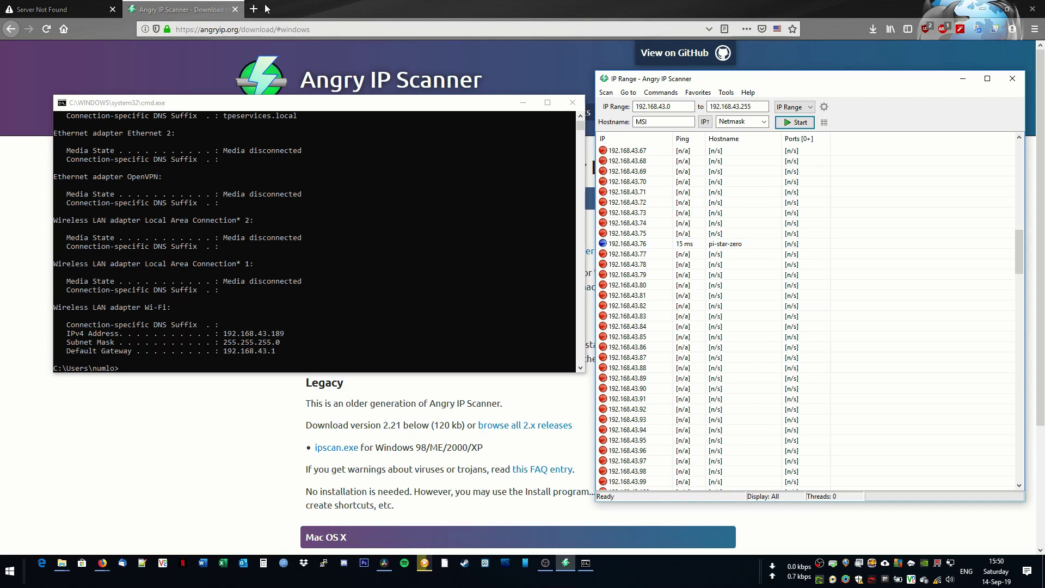
- In Firefox's Server Not Found tab, load the pi-star-zero address 192.168.43.76
click(325, 5)
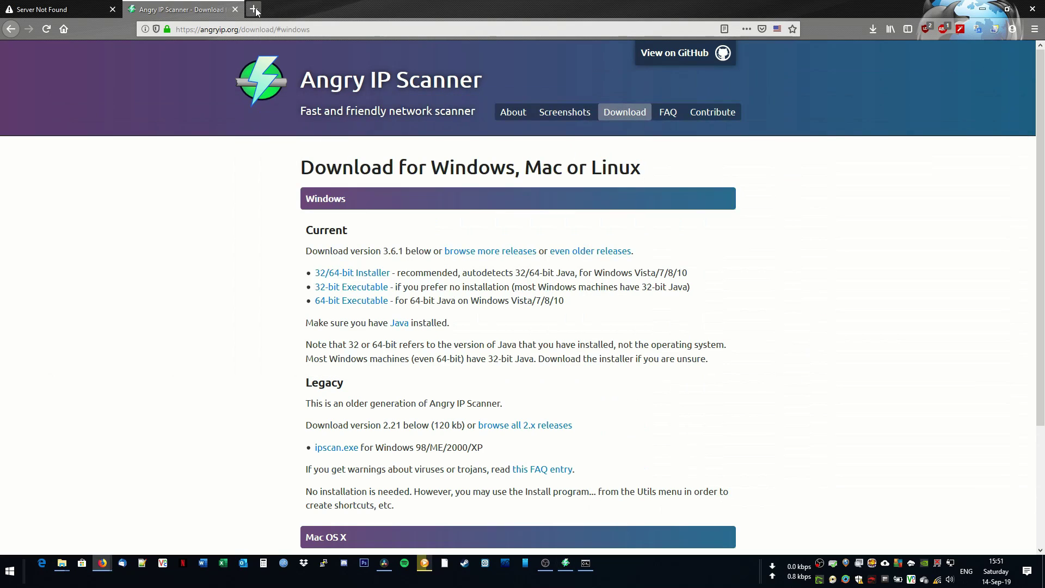
click(73, 5)
click(199, 29)
text(192.168)
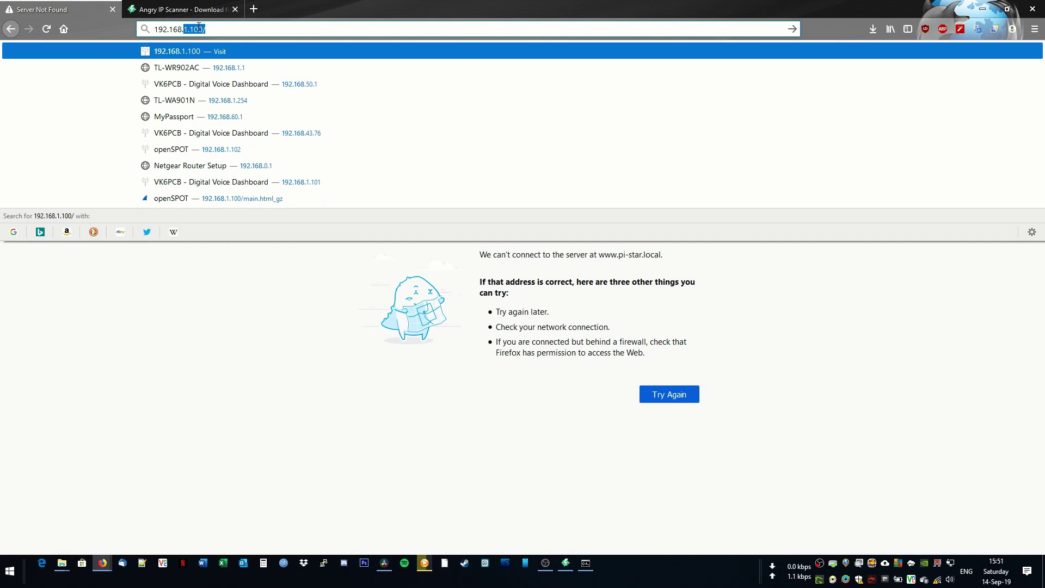
text(.)
key(alt+Tab)
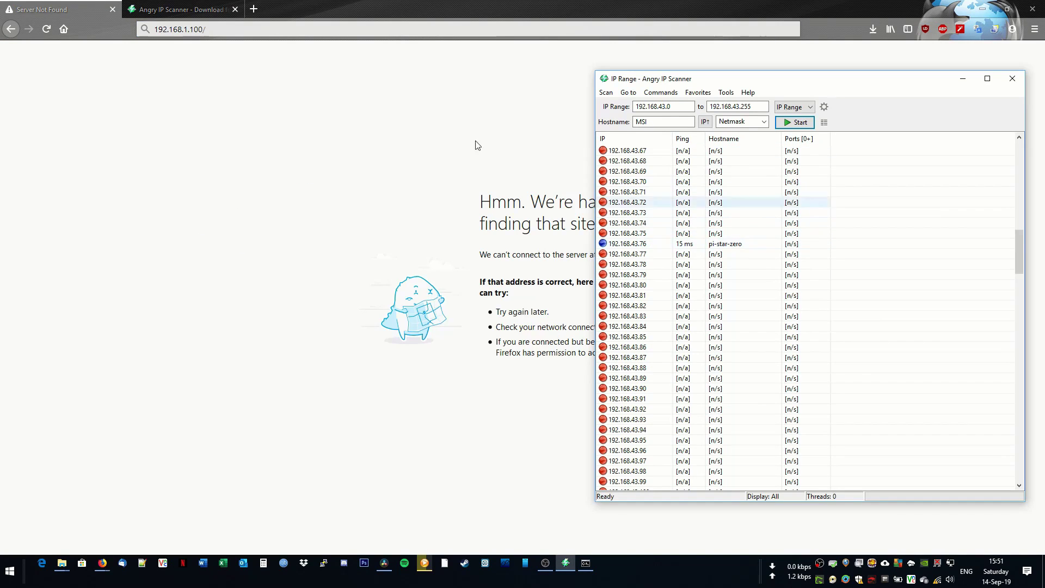
key(alt+Tab)
text(43.76)
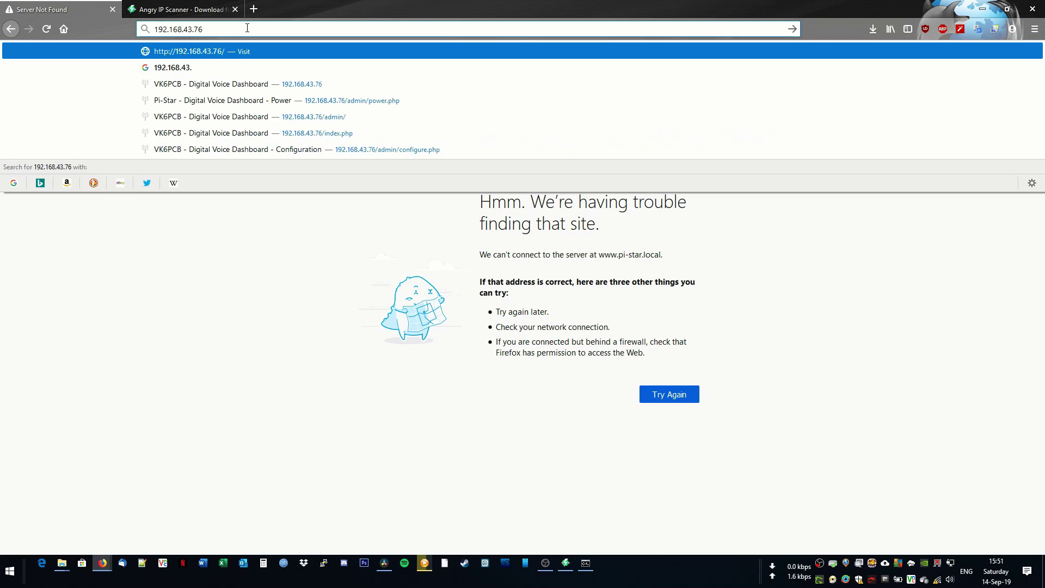
key(Return)
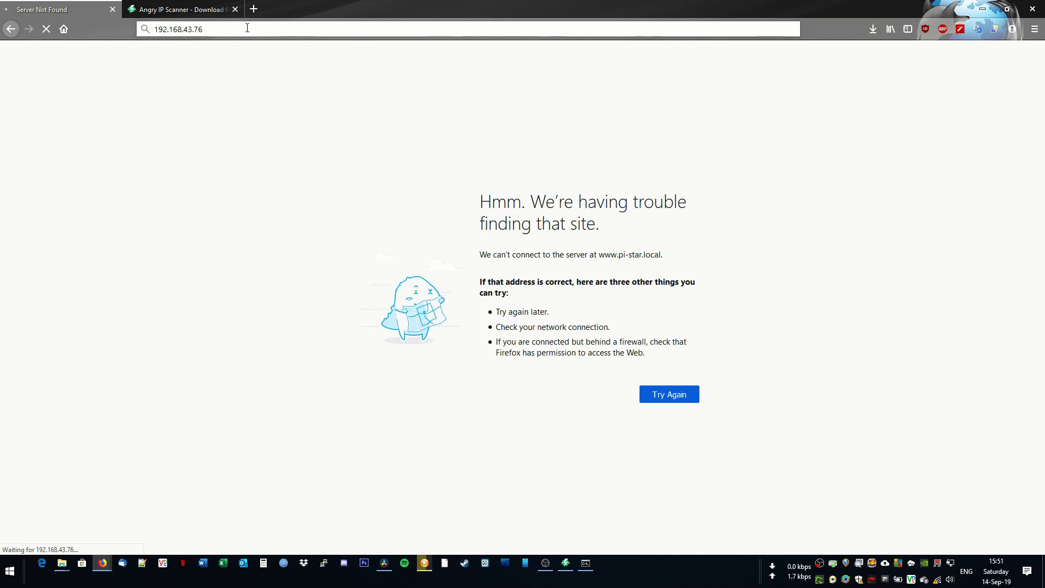